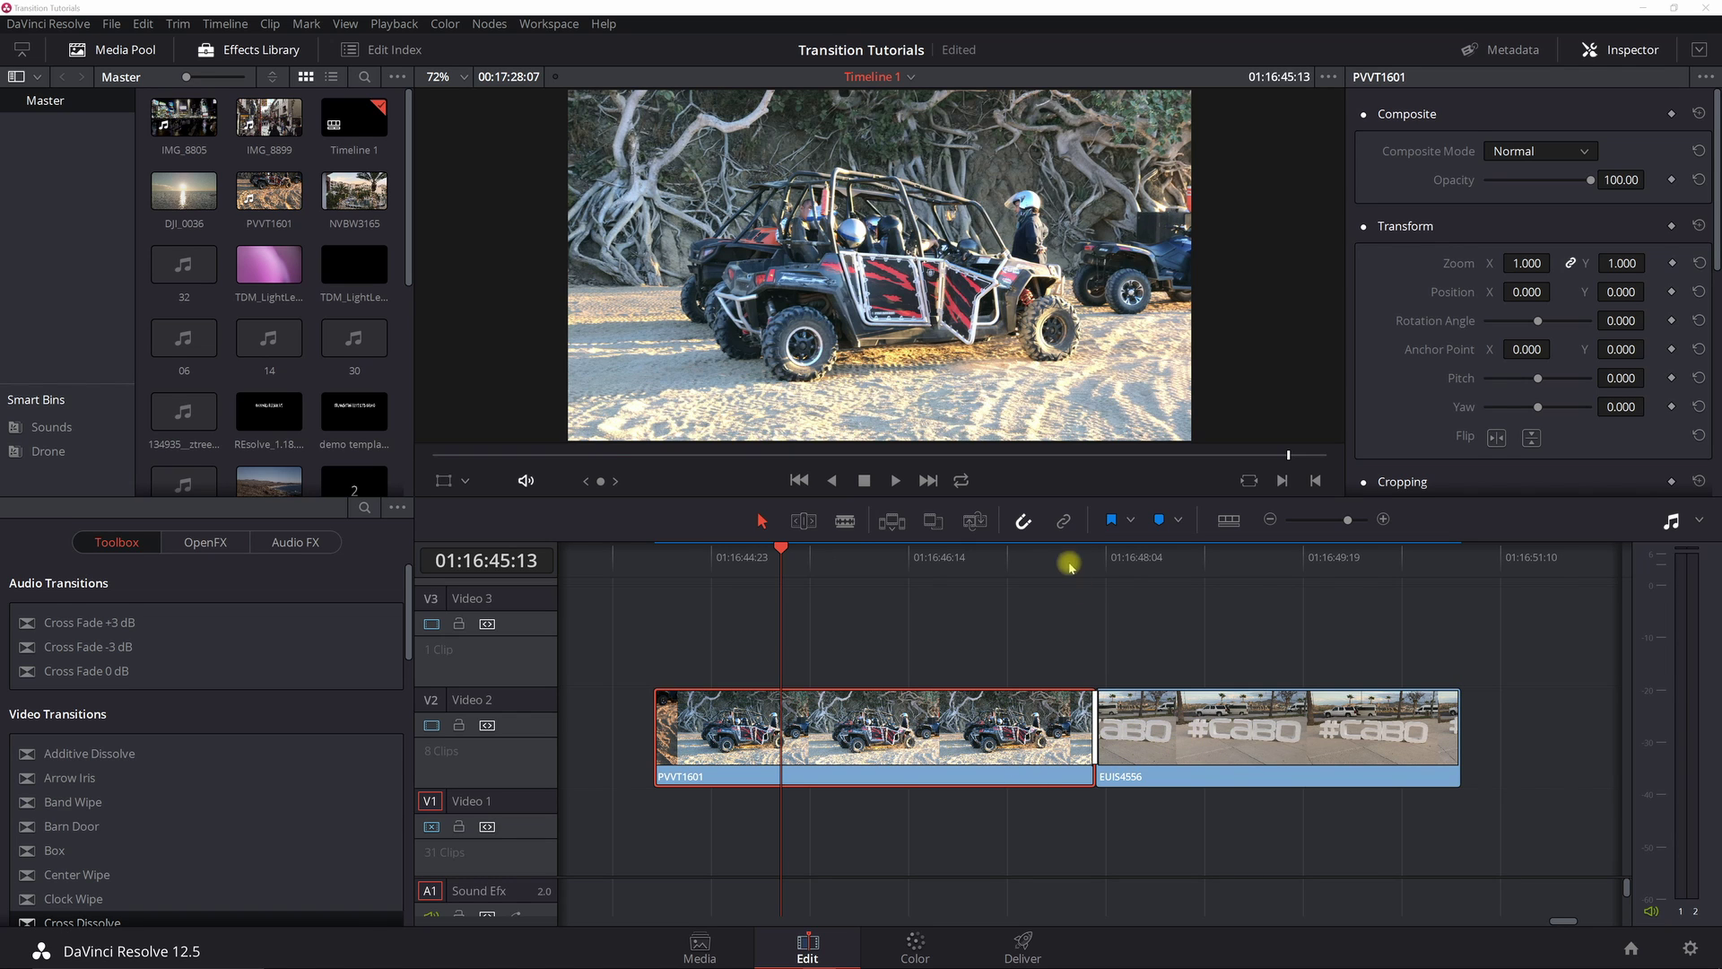
# Step: Select the transition at the PVVT1601–FUJI4556 cut and inspect its 2-frame Cross Dissolve settings
pyautogui.click(1097, 563)
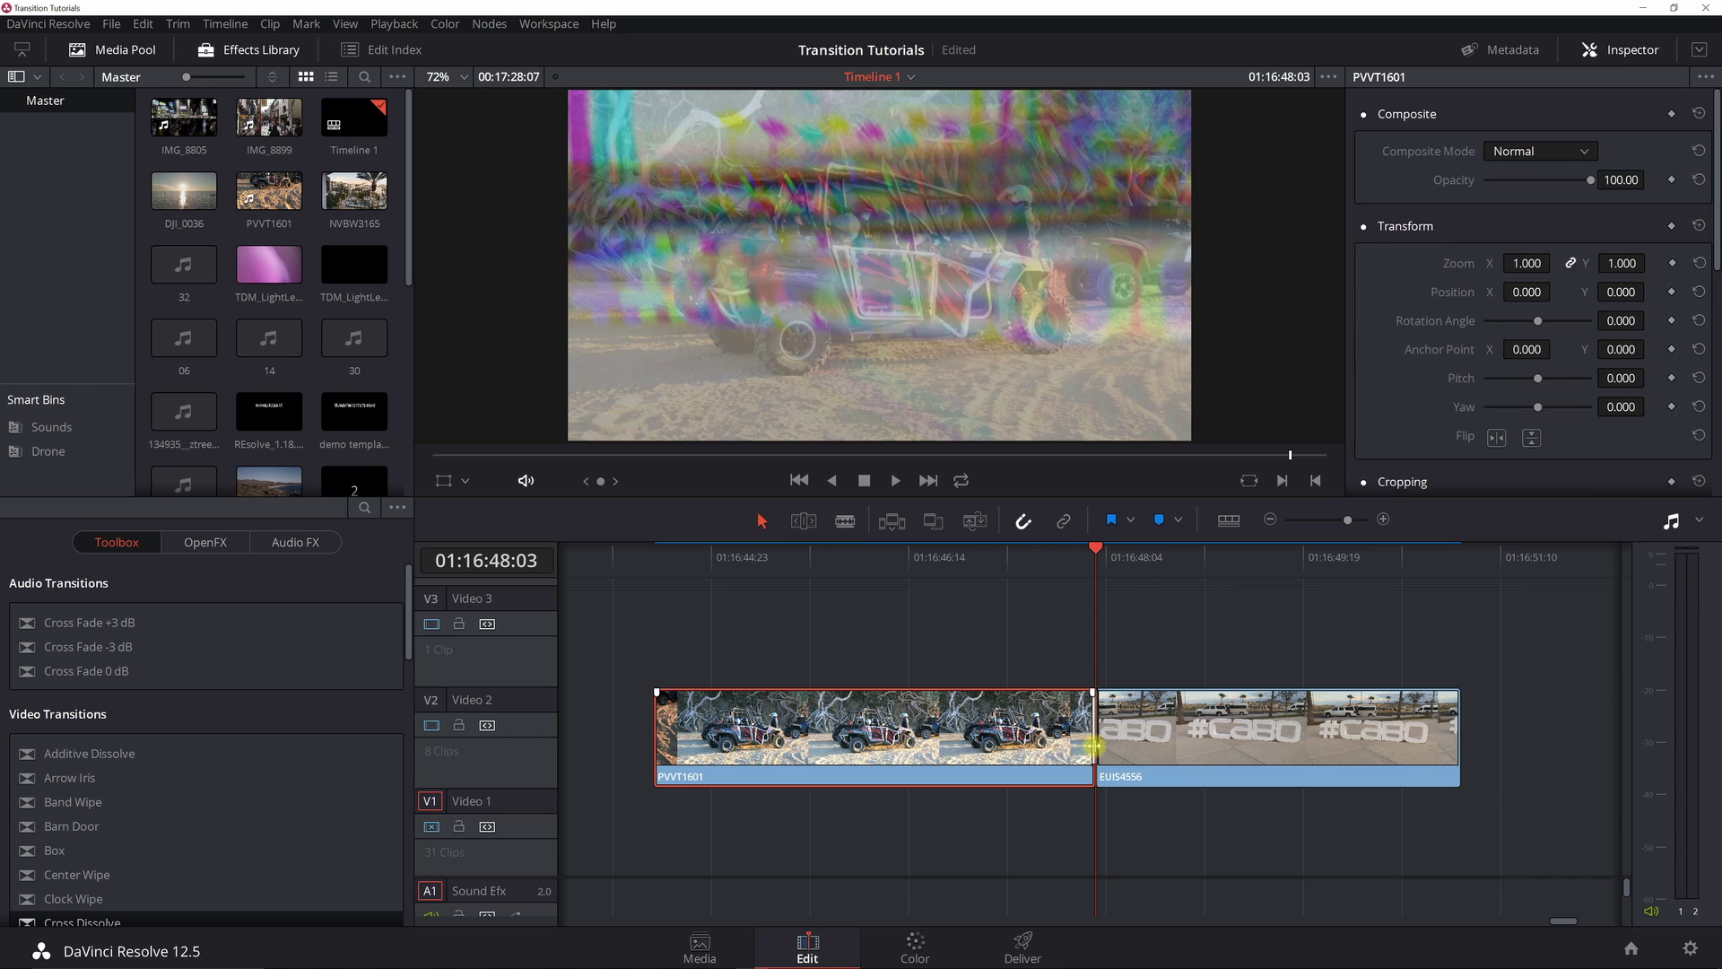
pyautogui.click(1094, 745)
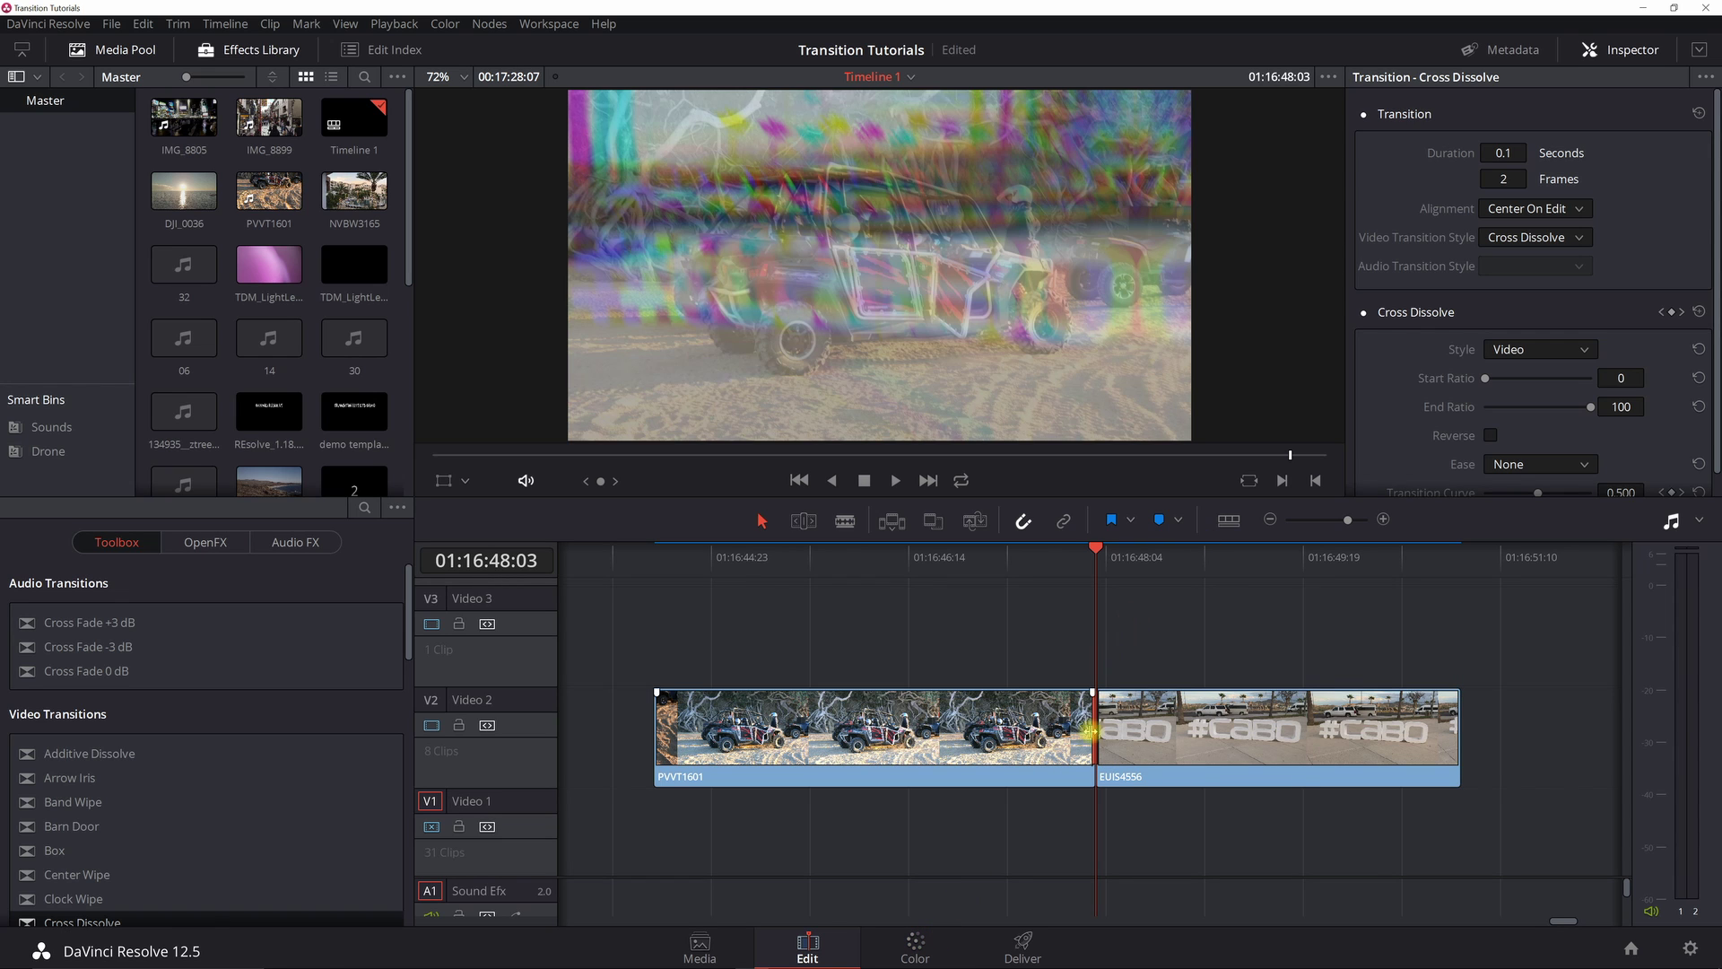
pyautogui.scroll(-3, 161, 853)
pyautogui.click(94, 848)
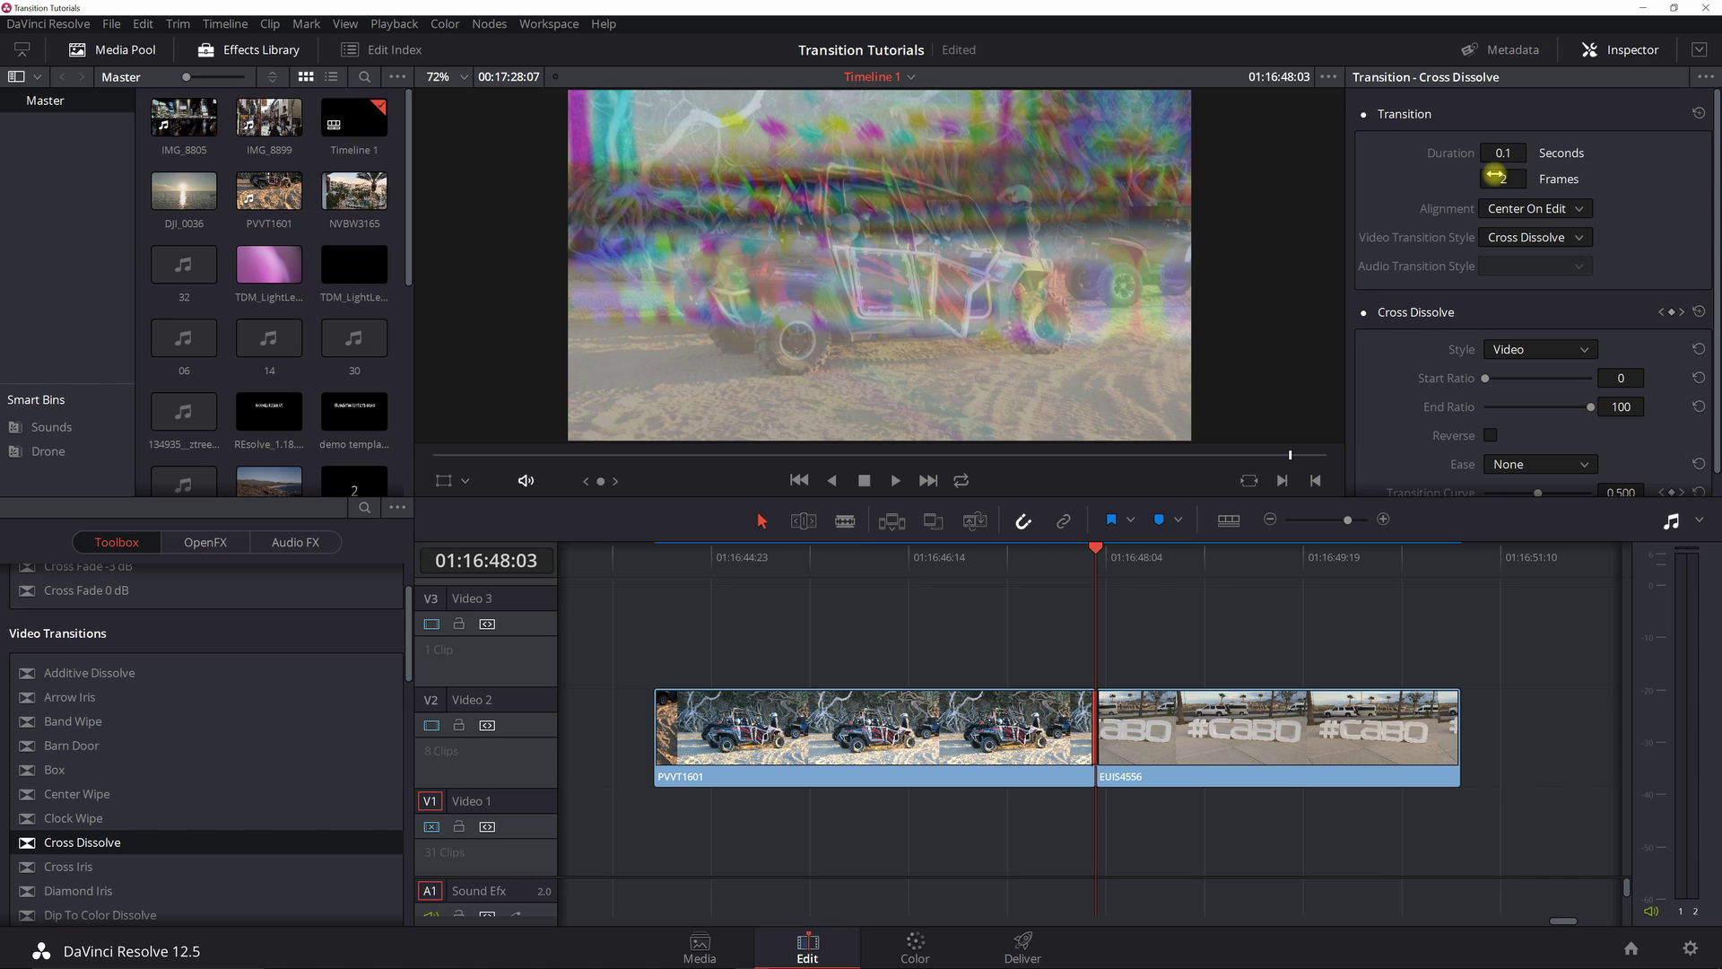
# Step: On the Color page at 00:00:12:16, apply S_WarpChroma to node 01 WarpRGB
pyautogui.click(903, 948)
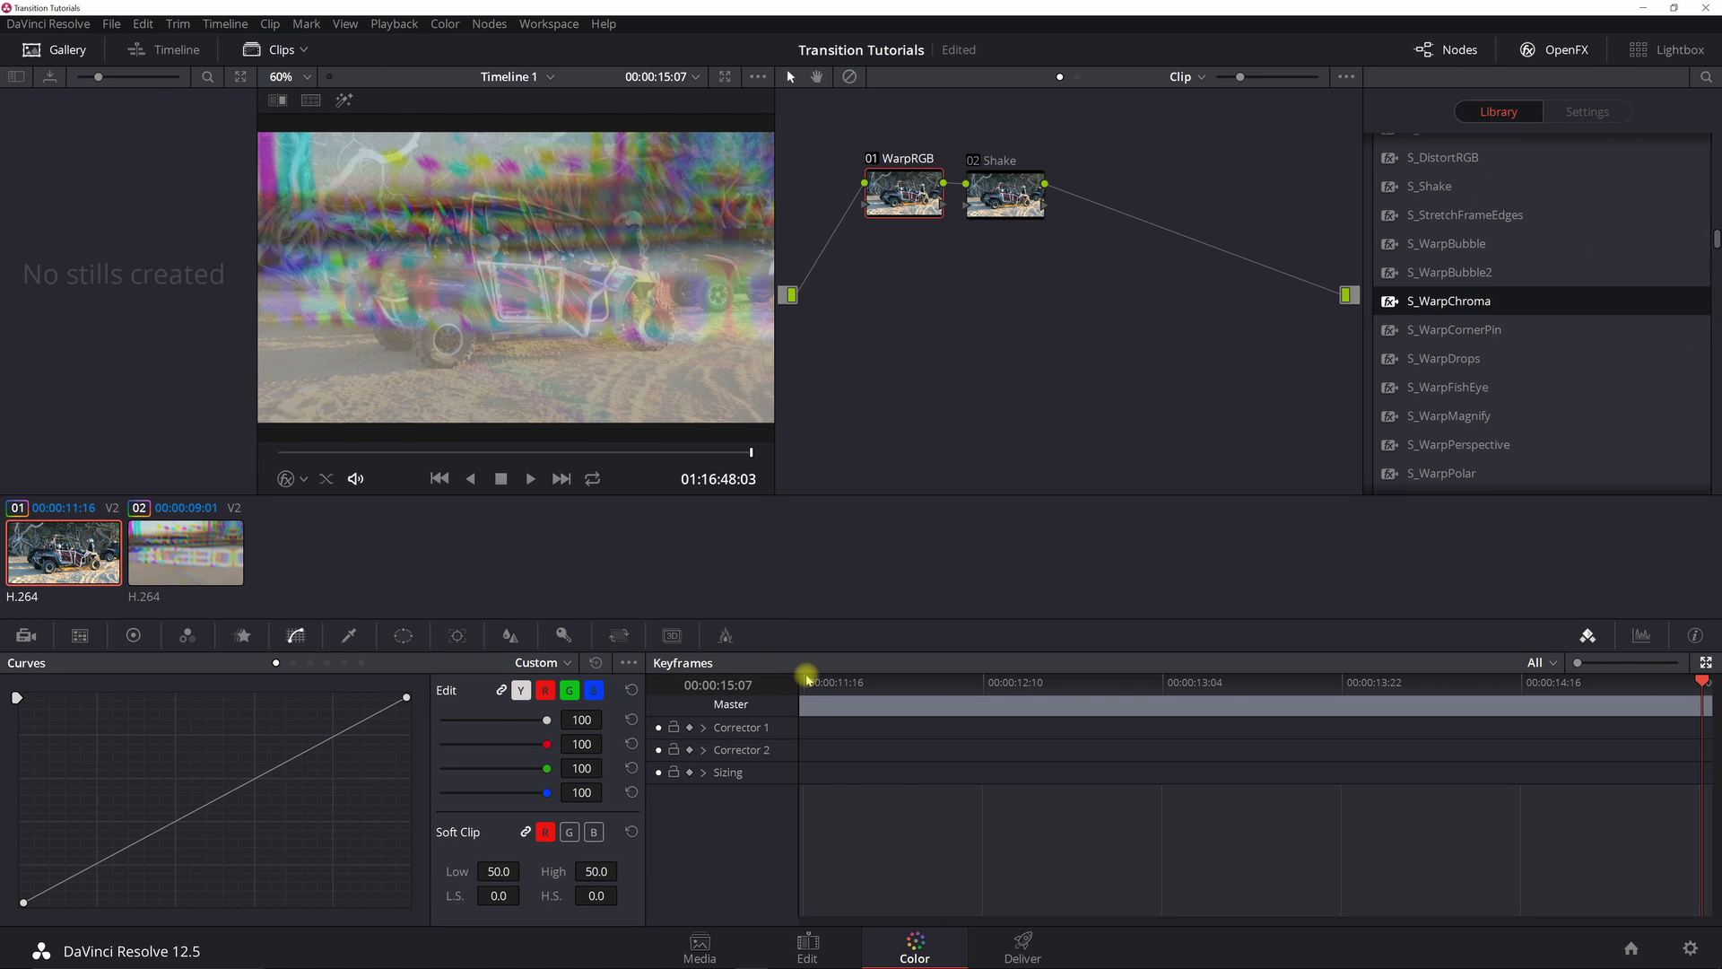
pyautogui.click(1054, 683)
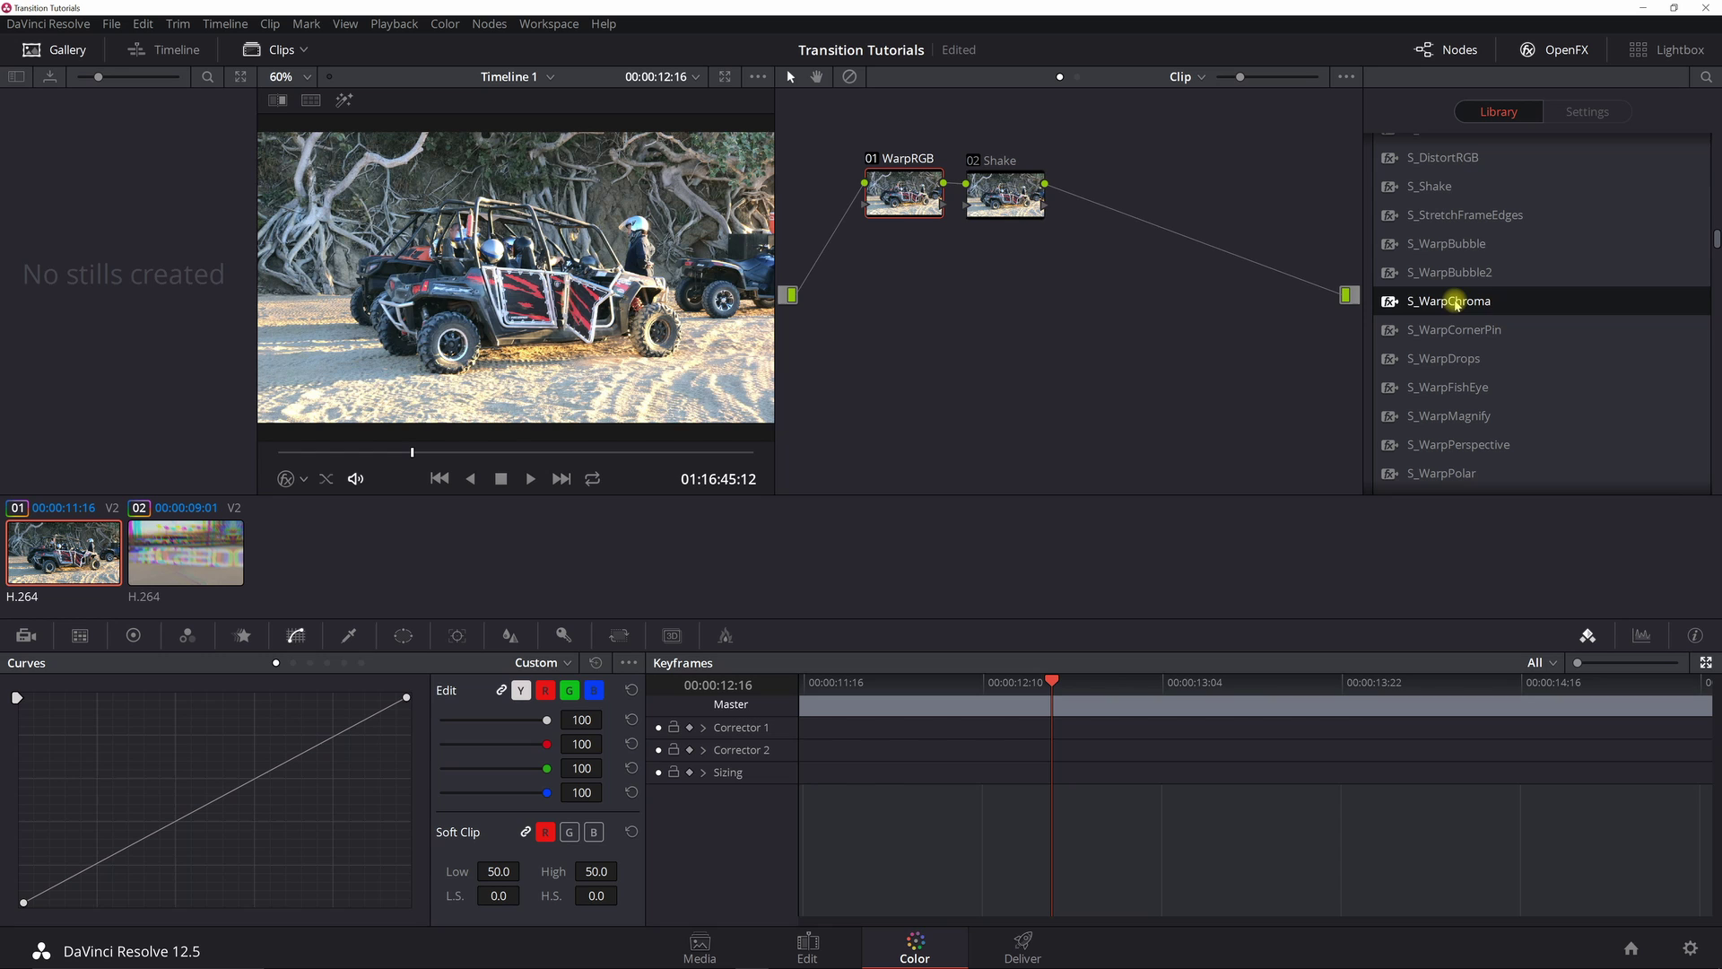
pyautogui.moveTo(1455, 302); pyautogui.dragTo(882, 192)
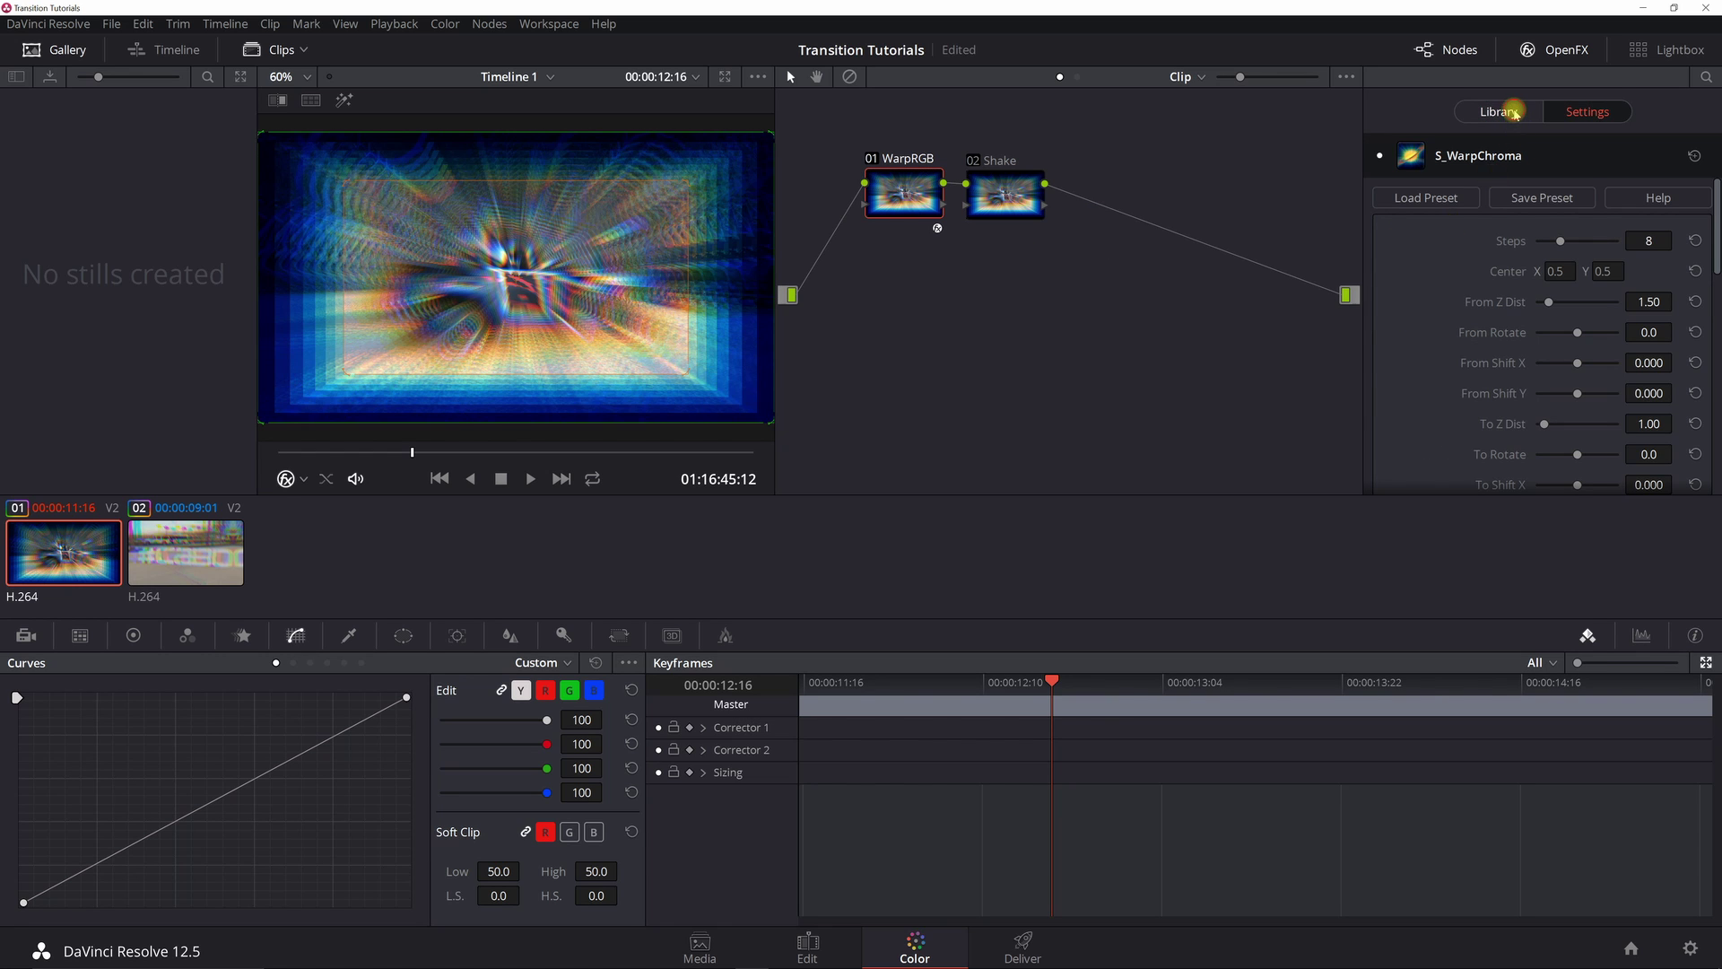
# Step: Apply S_Shake to node 02 and bypass it, keyframe Corrector 1, and lower From Z Dist to 1.11
pyautogui.click(1514, 111)
pyautogui.moveTo(1432, 184); pyautogui.dragTo(988, 189)
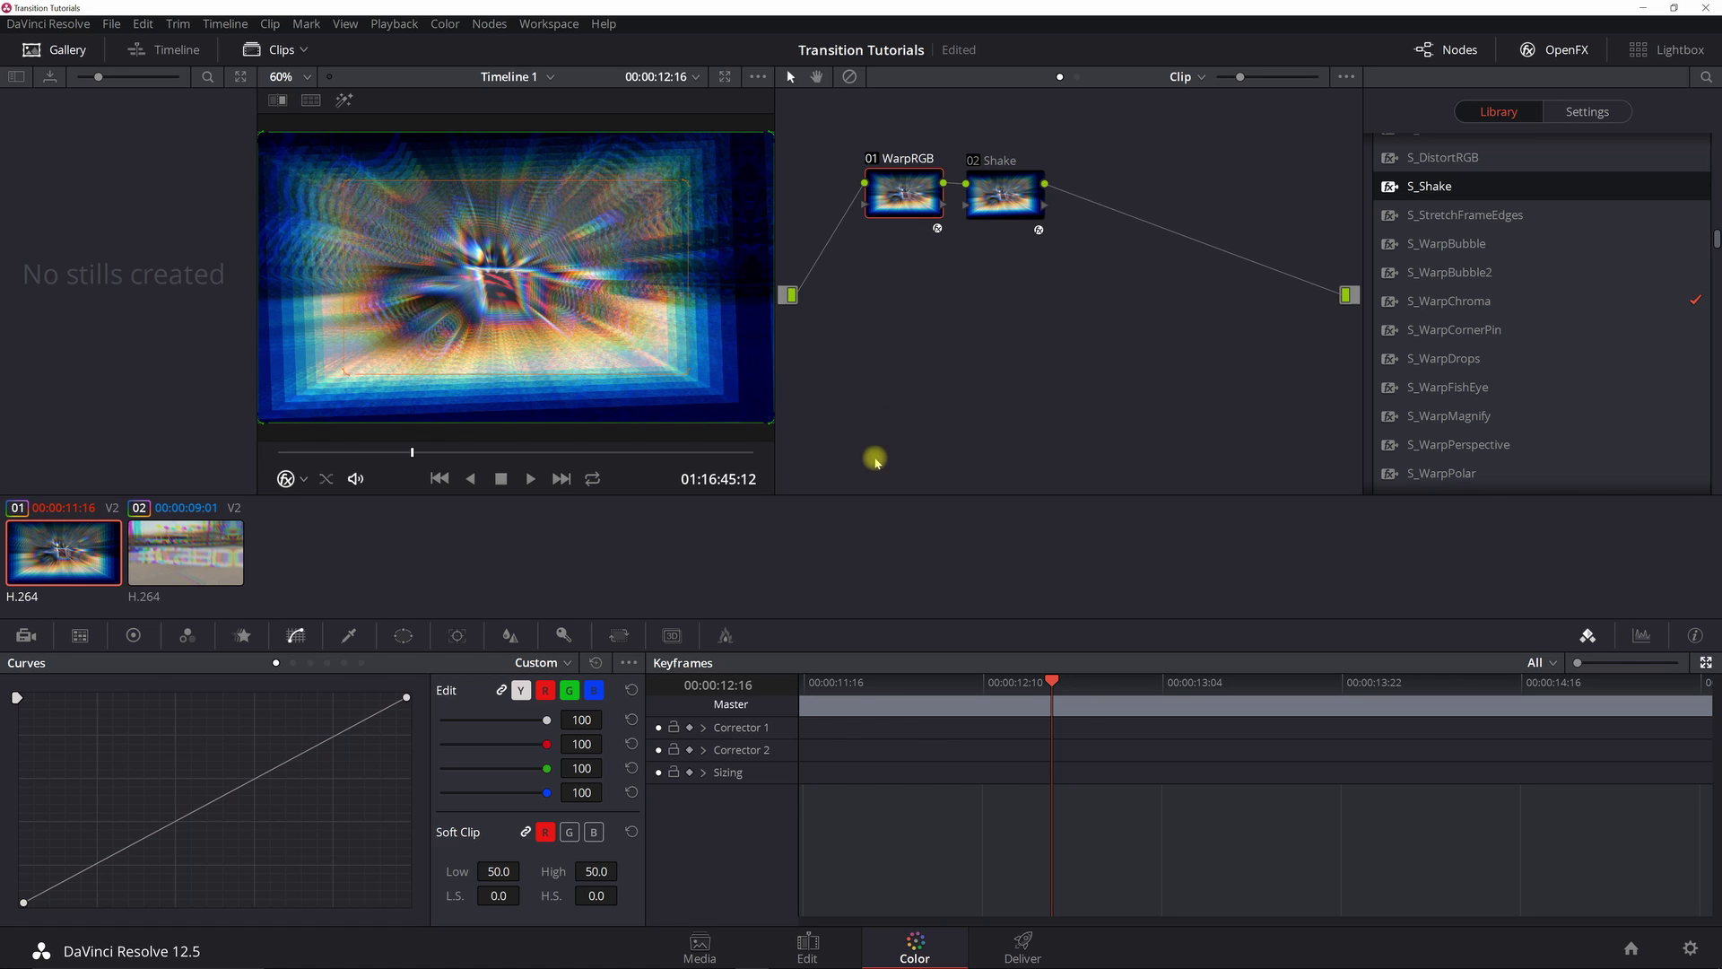
pyautogui.click(689, 728)
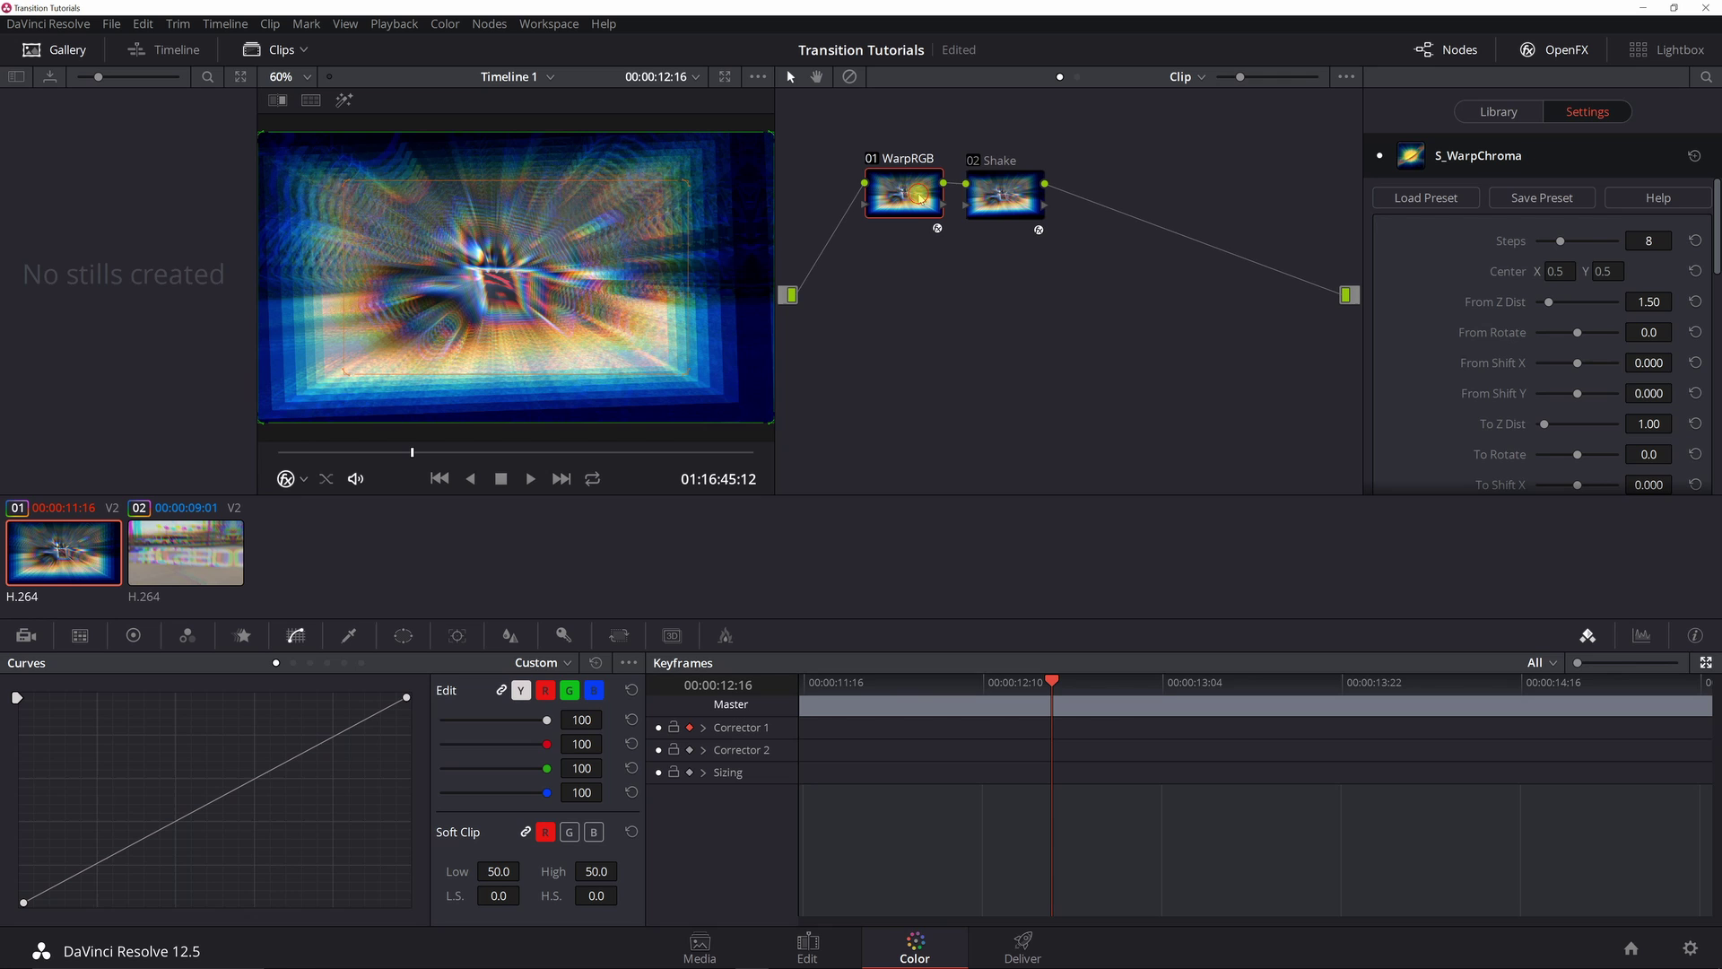
pyautogui.click(974, 160)
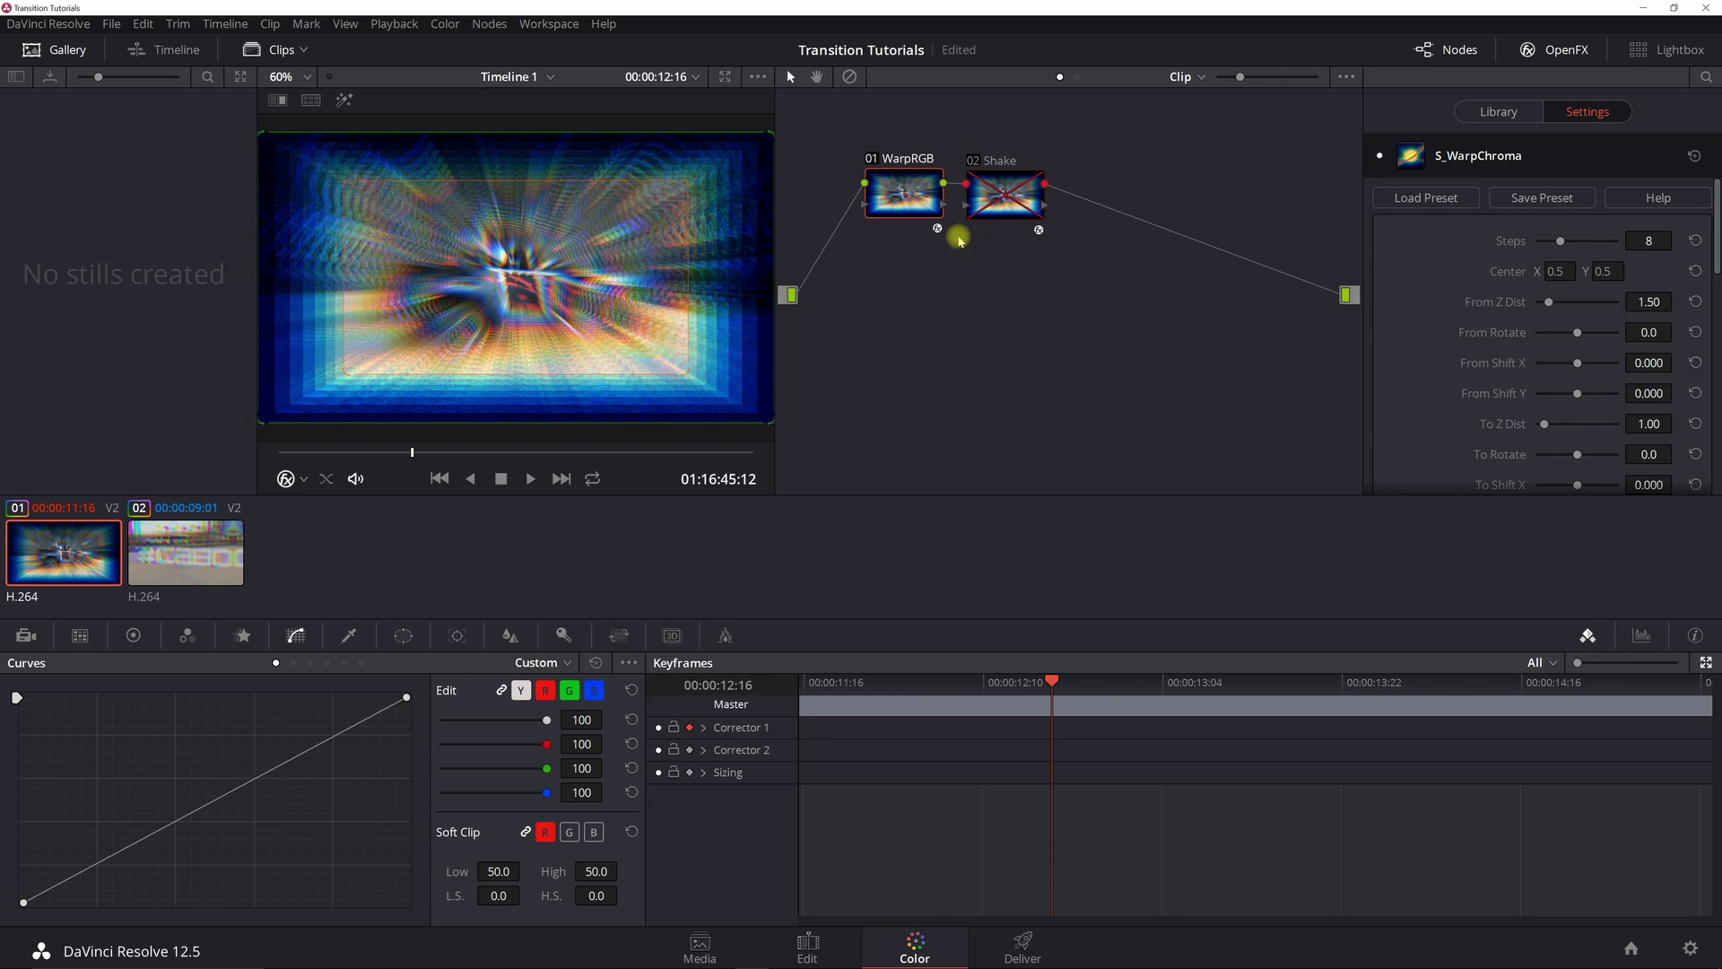
pyautogui.moveTo(1649, 301); pyautogui.dragTo(1615, 303)
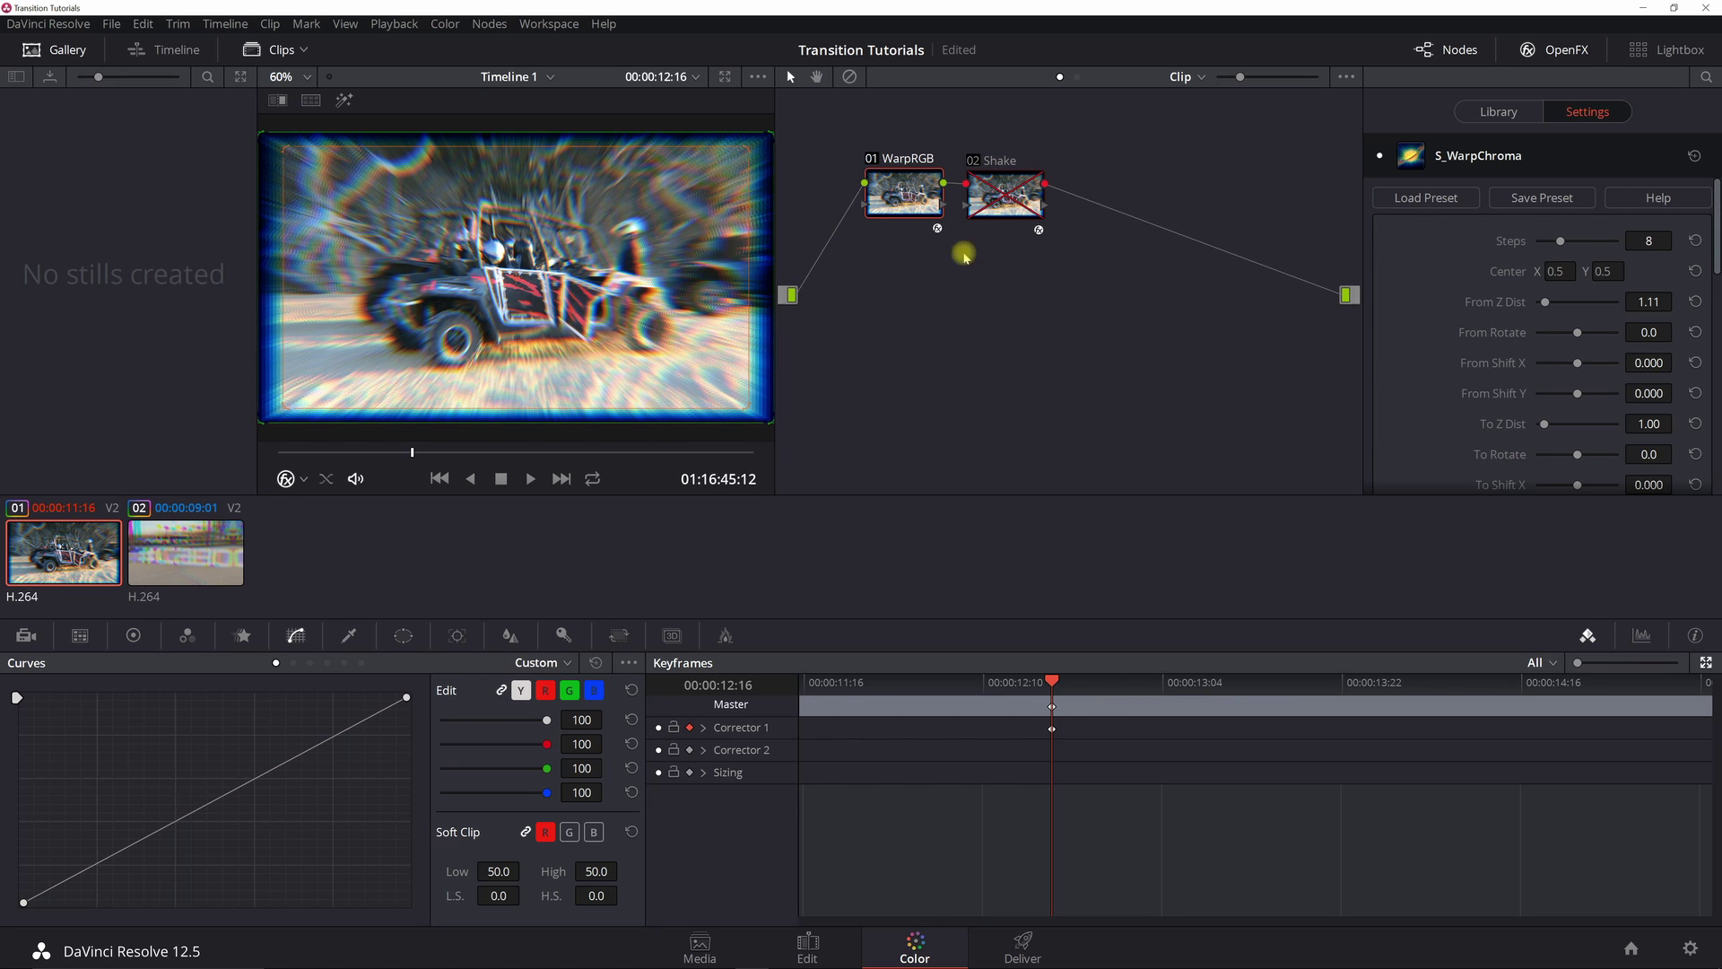
# Step: Set S_WarpChroma's Wrap X and Wrap Y to Reflect and reduce Steps to 3
pyautogui.scroll(-1, 1410, 356)
pyautogui.scroll(-6, 1410, 356)
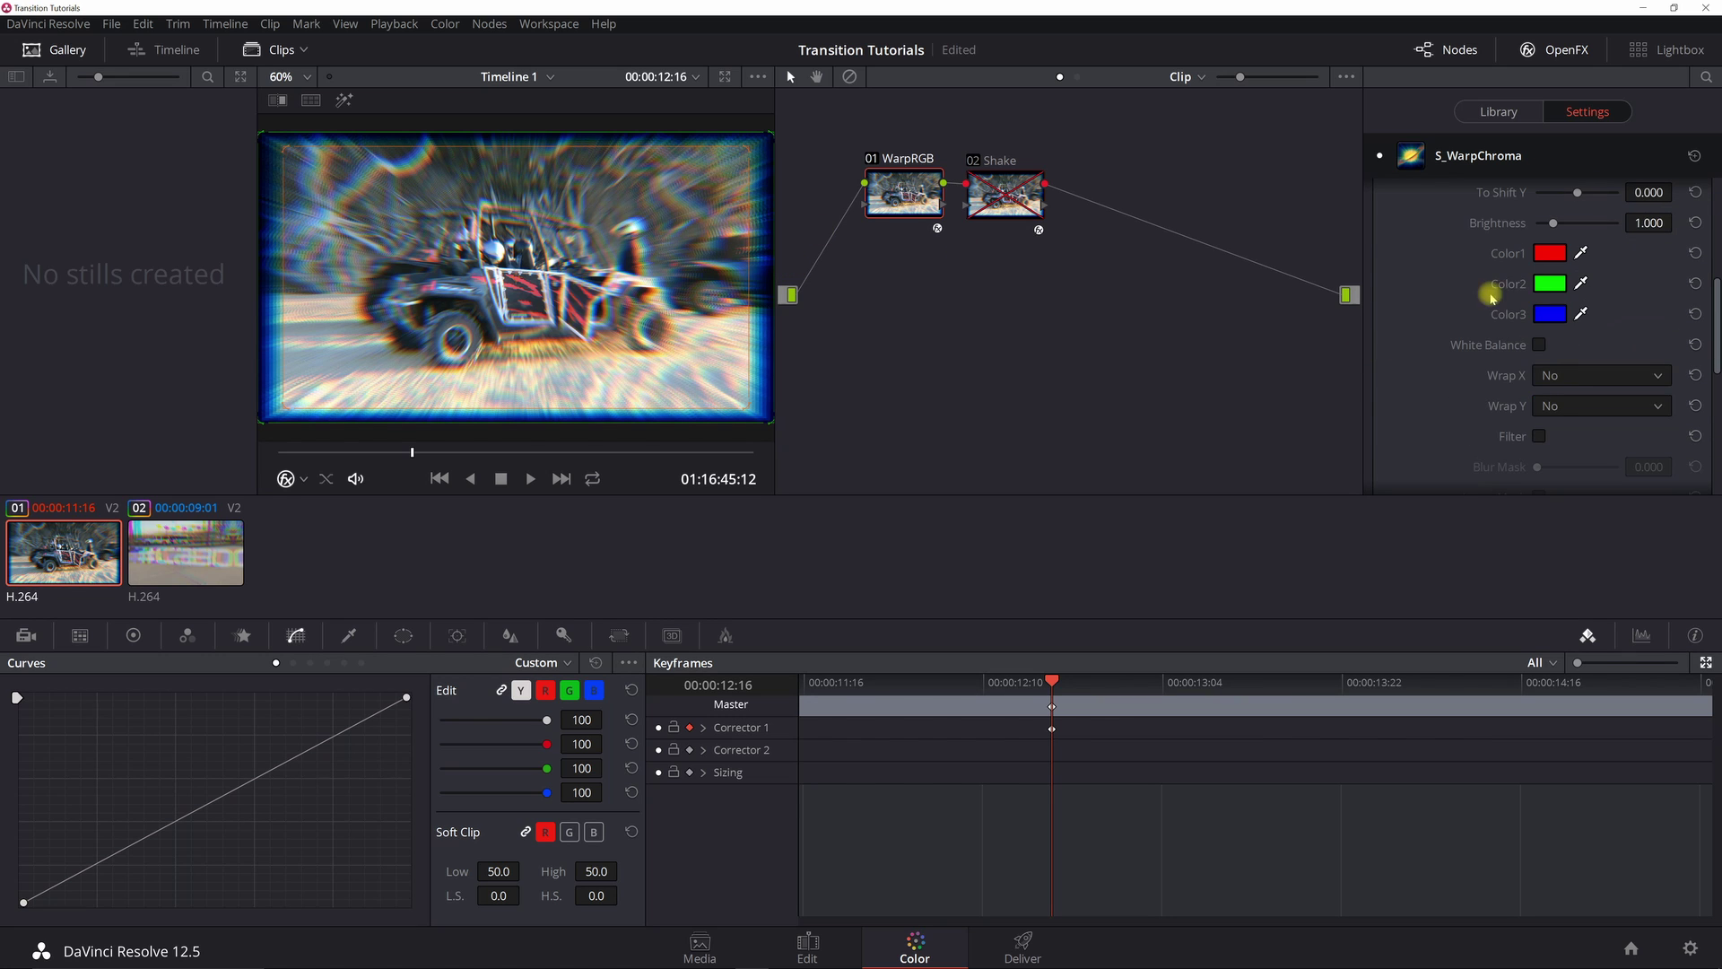
pyautogui.click(1559, 377)
pyautogui.click(1560, 441)
pyautogui.click(1559, 406)
pyautogui.click(1556, 471)
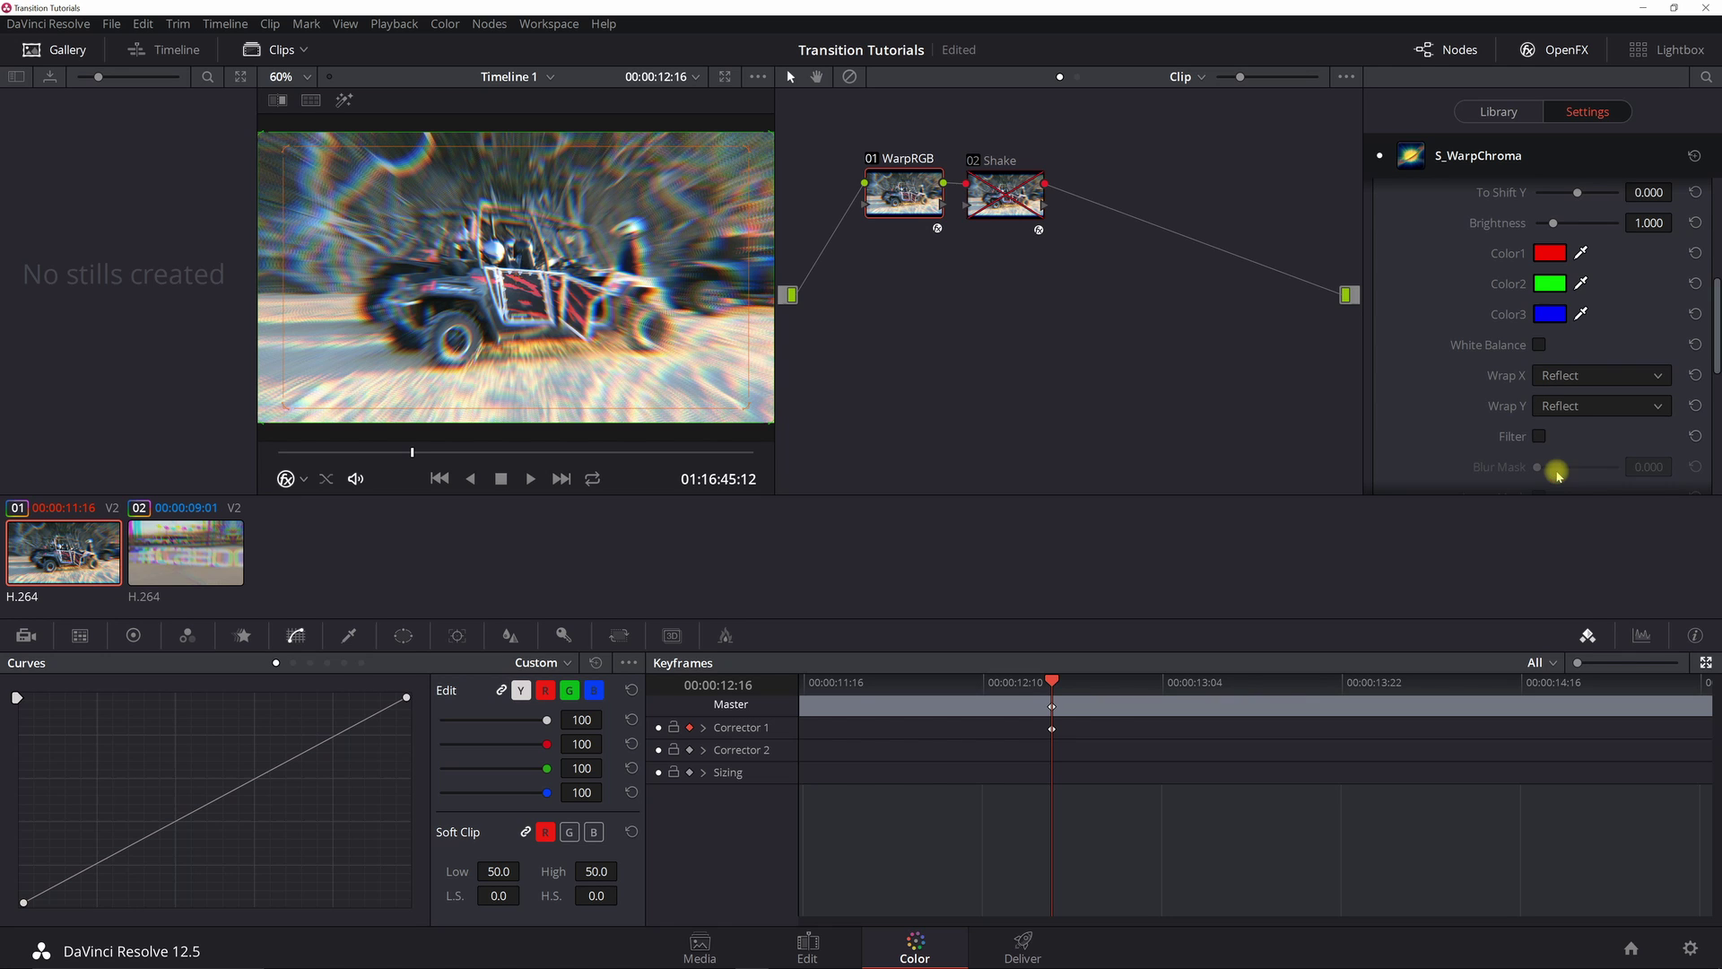
pyautogui.scroll(6, 1439, 375)
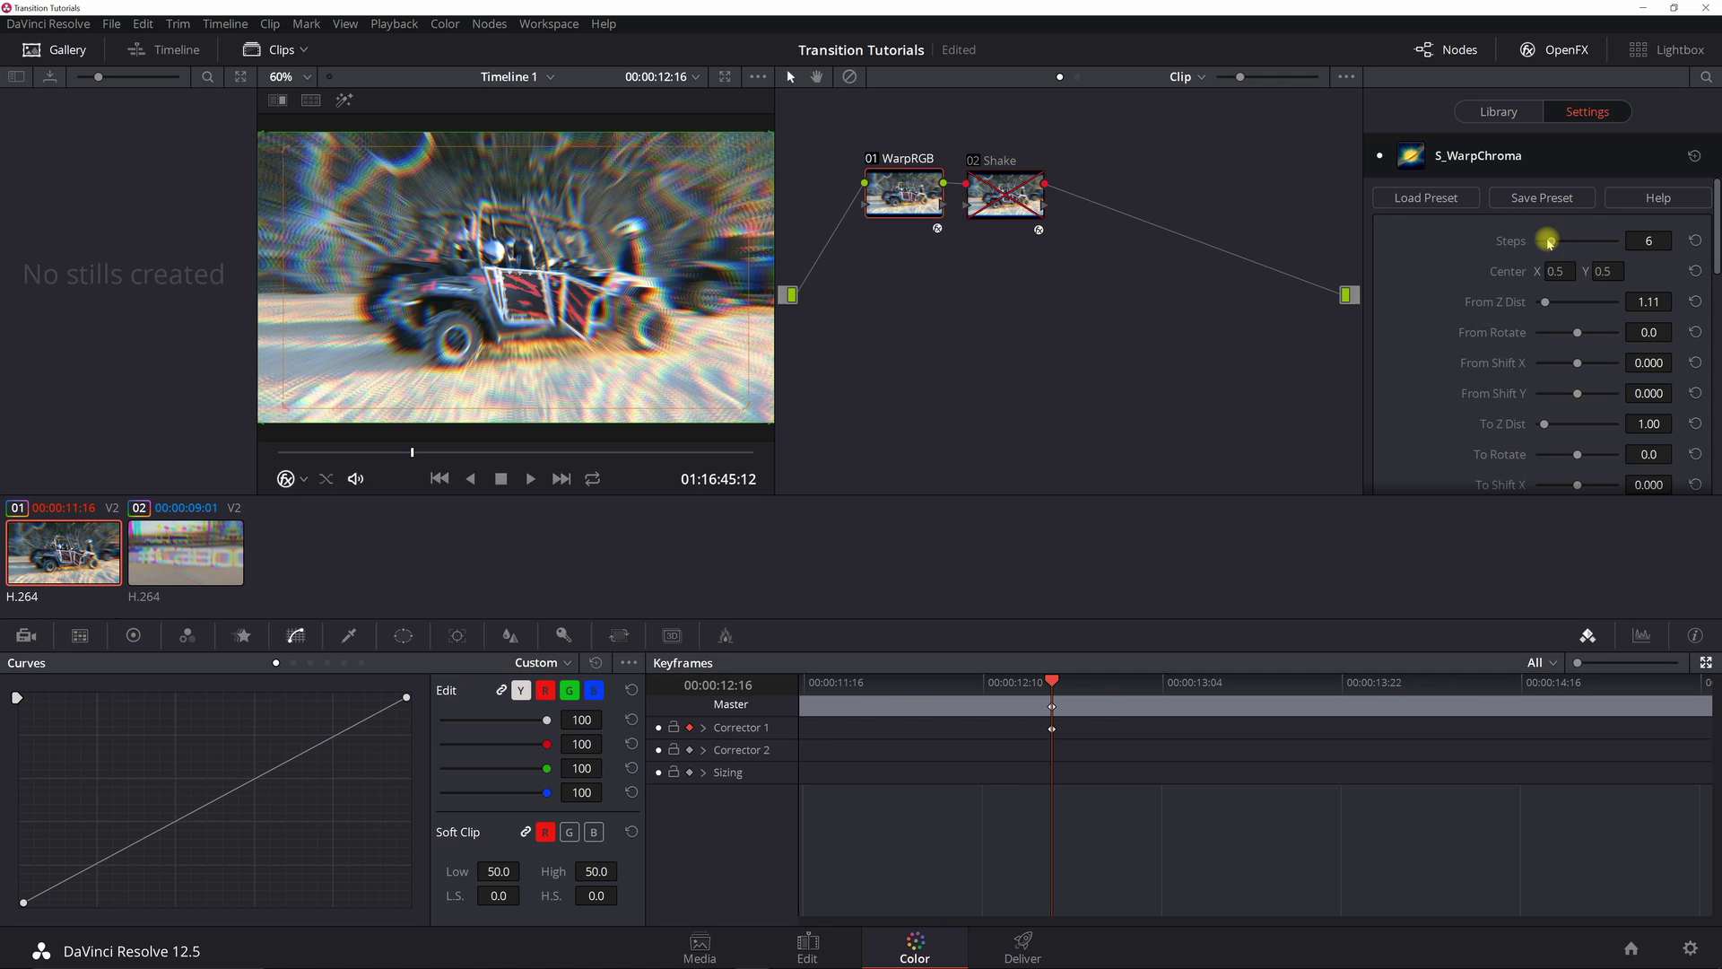
pyautogui.moveTo(1550, 242); pyautogui.dragTo(1536, 242)
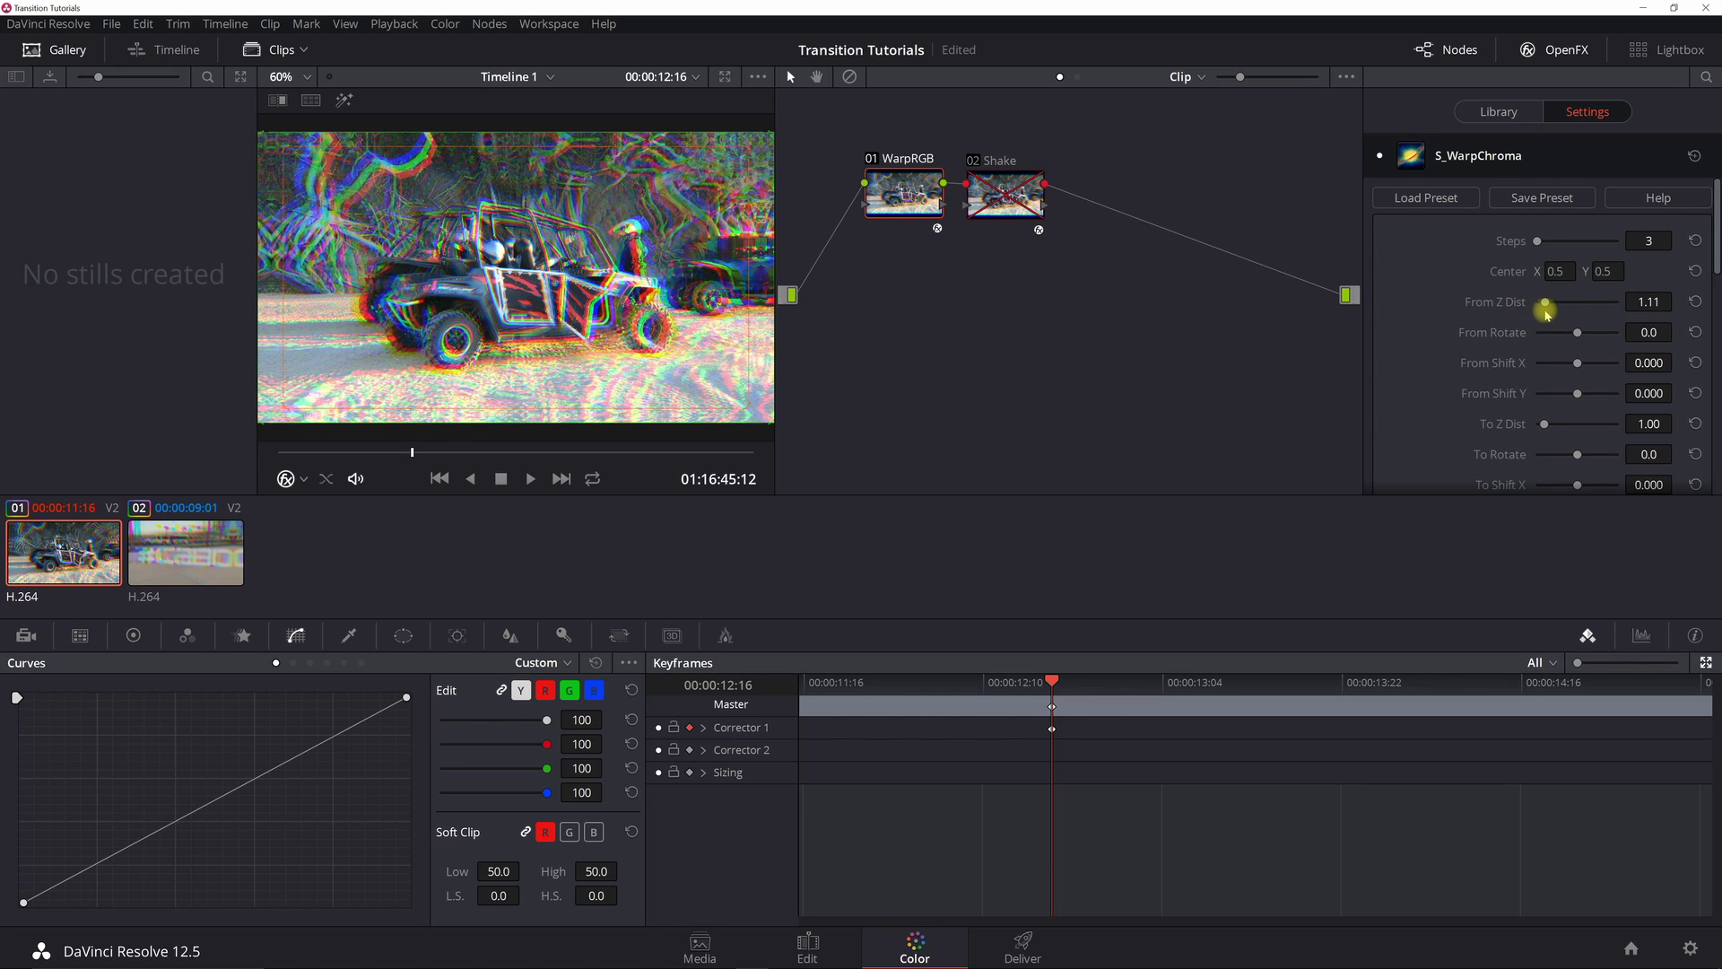
# Step: At 00:00:13:07, keyframe S_WarpChroma off and enable Corrector 2 keyframing
pyautogui.click(1187, 684)
pyautogui.click(1211, 683)
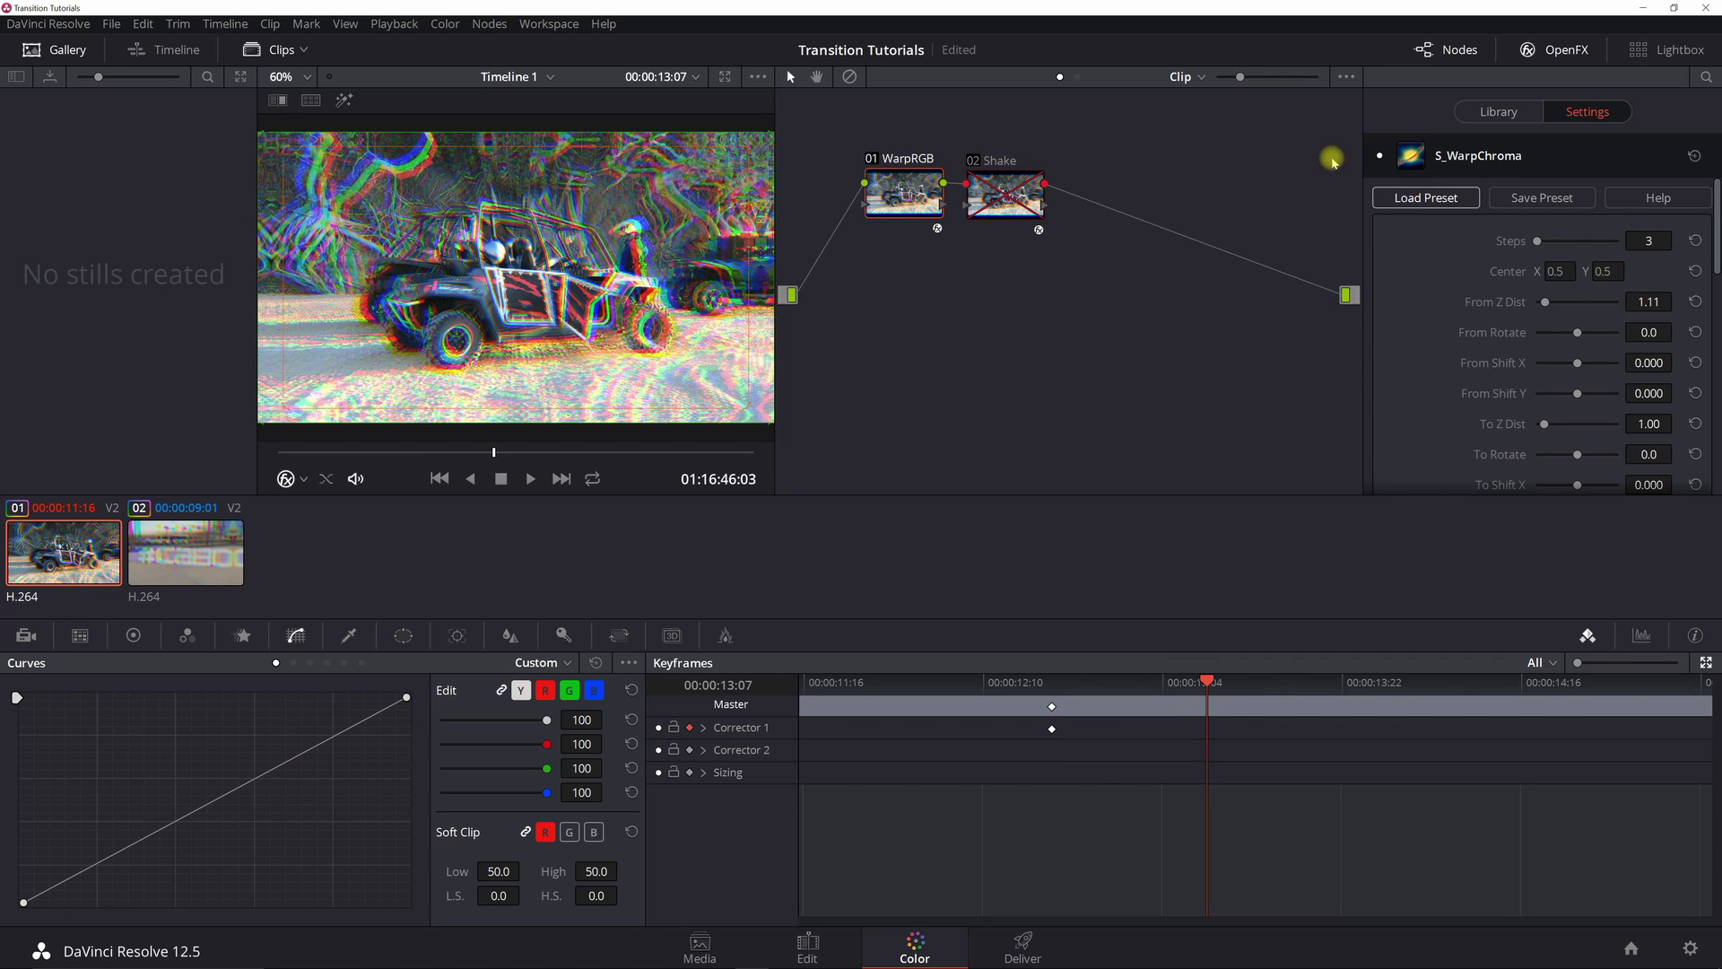
pyautogui.click(1382, 158)
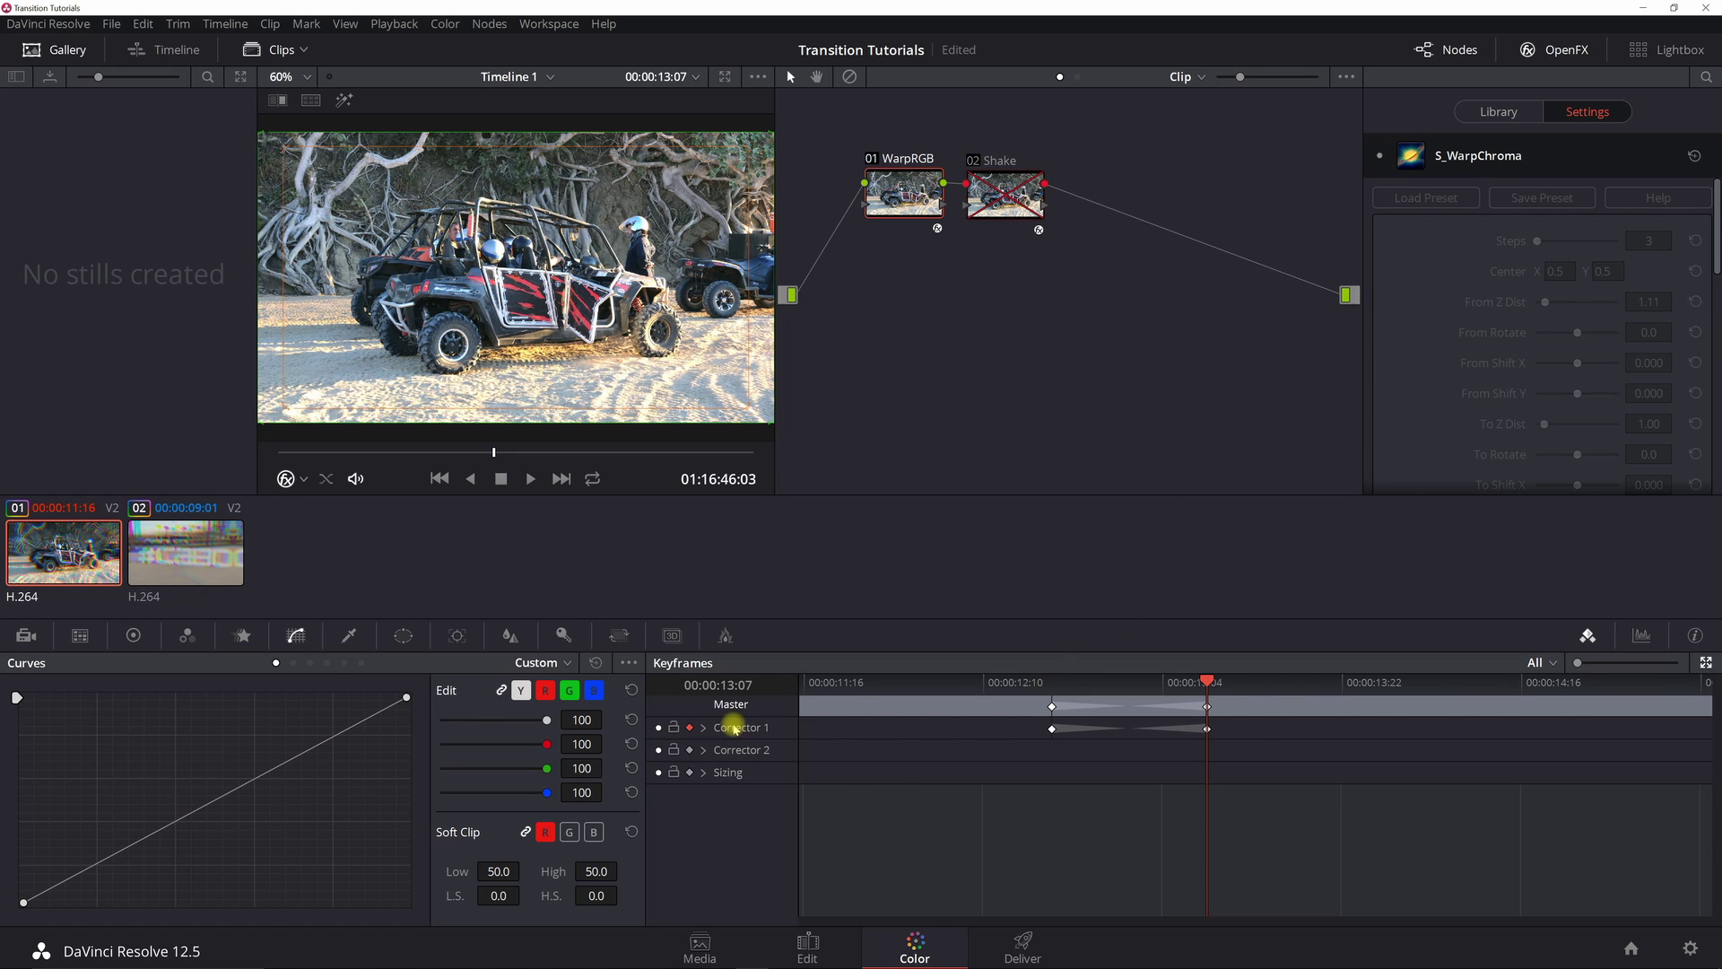
pyautogui.click(691, 751)
# Step: Keyframe S_Shake on node 02 on at 00:00:12:16 and off at 00:00:13:07
pyautogui.click(1016, 192)
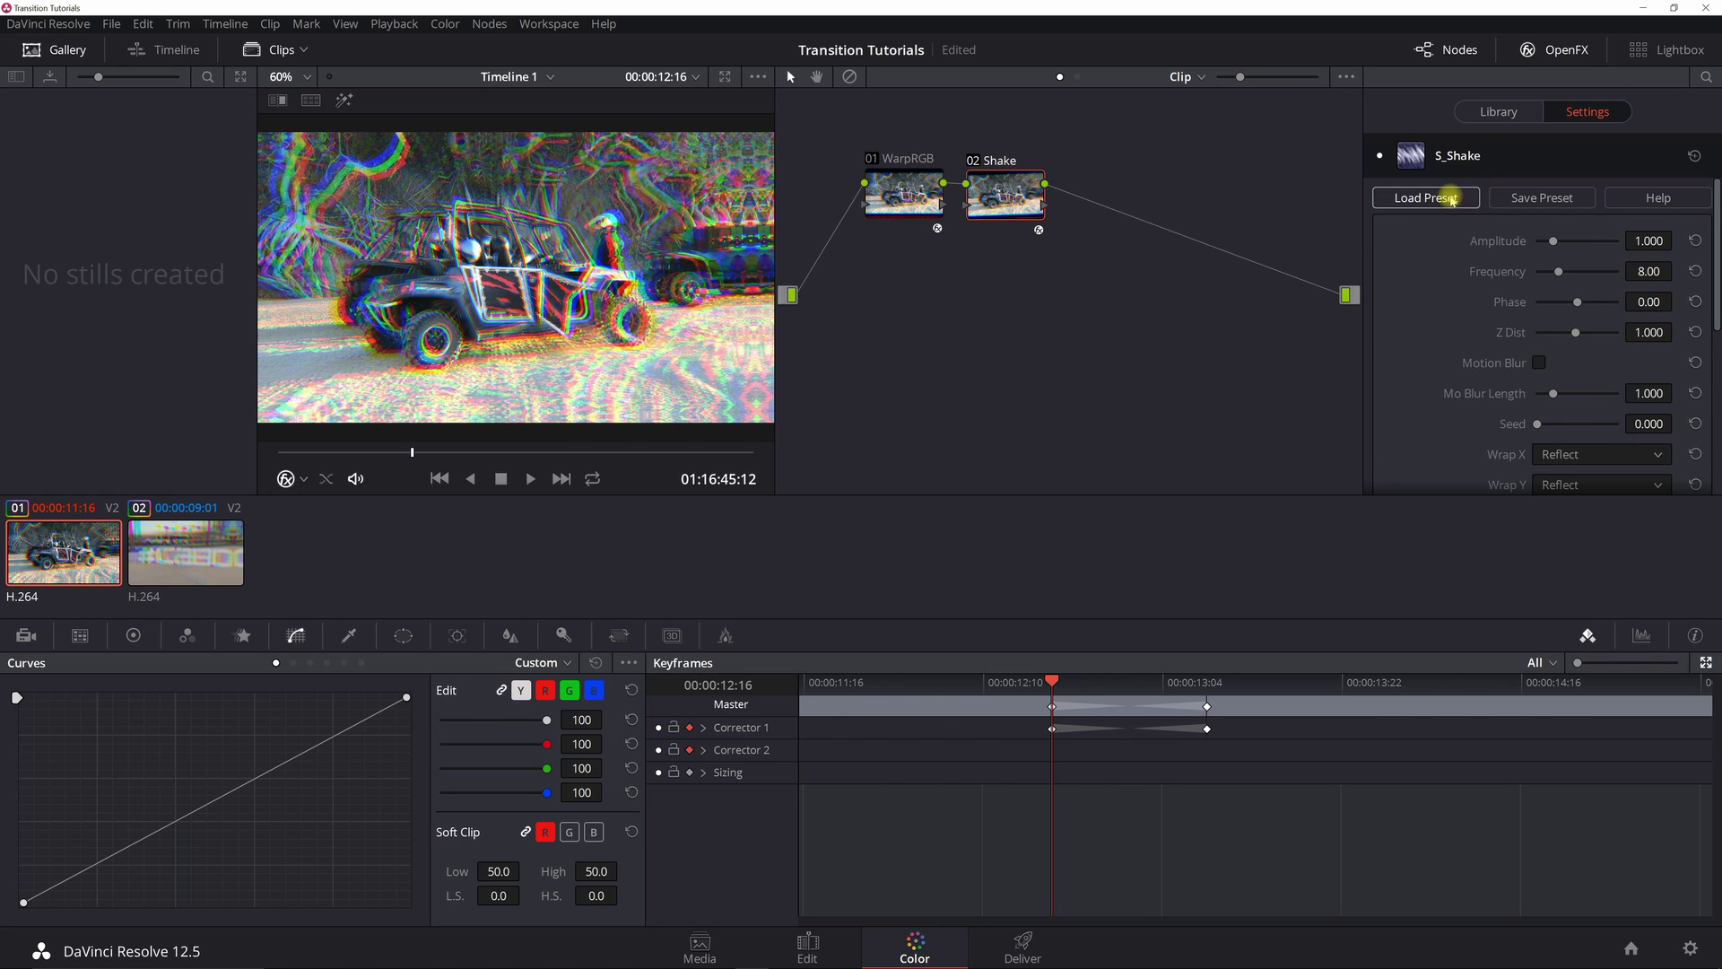
pyautogui.click(1381, 159)
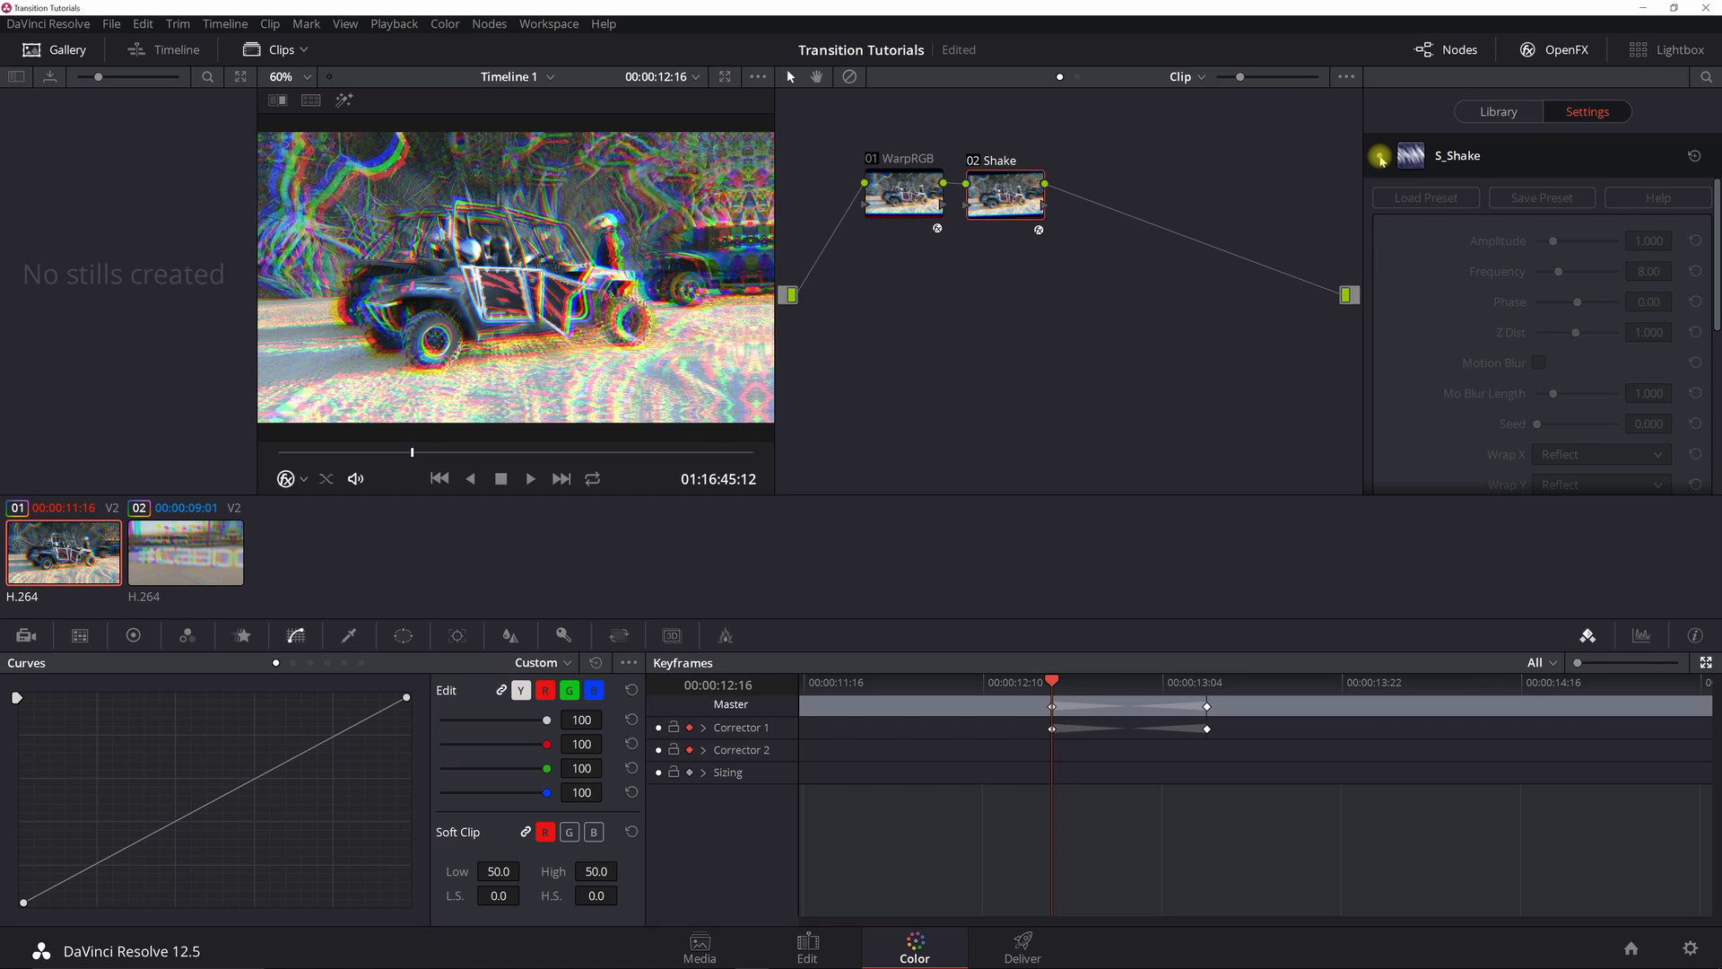
pyautogui.click(1380, 158)
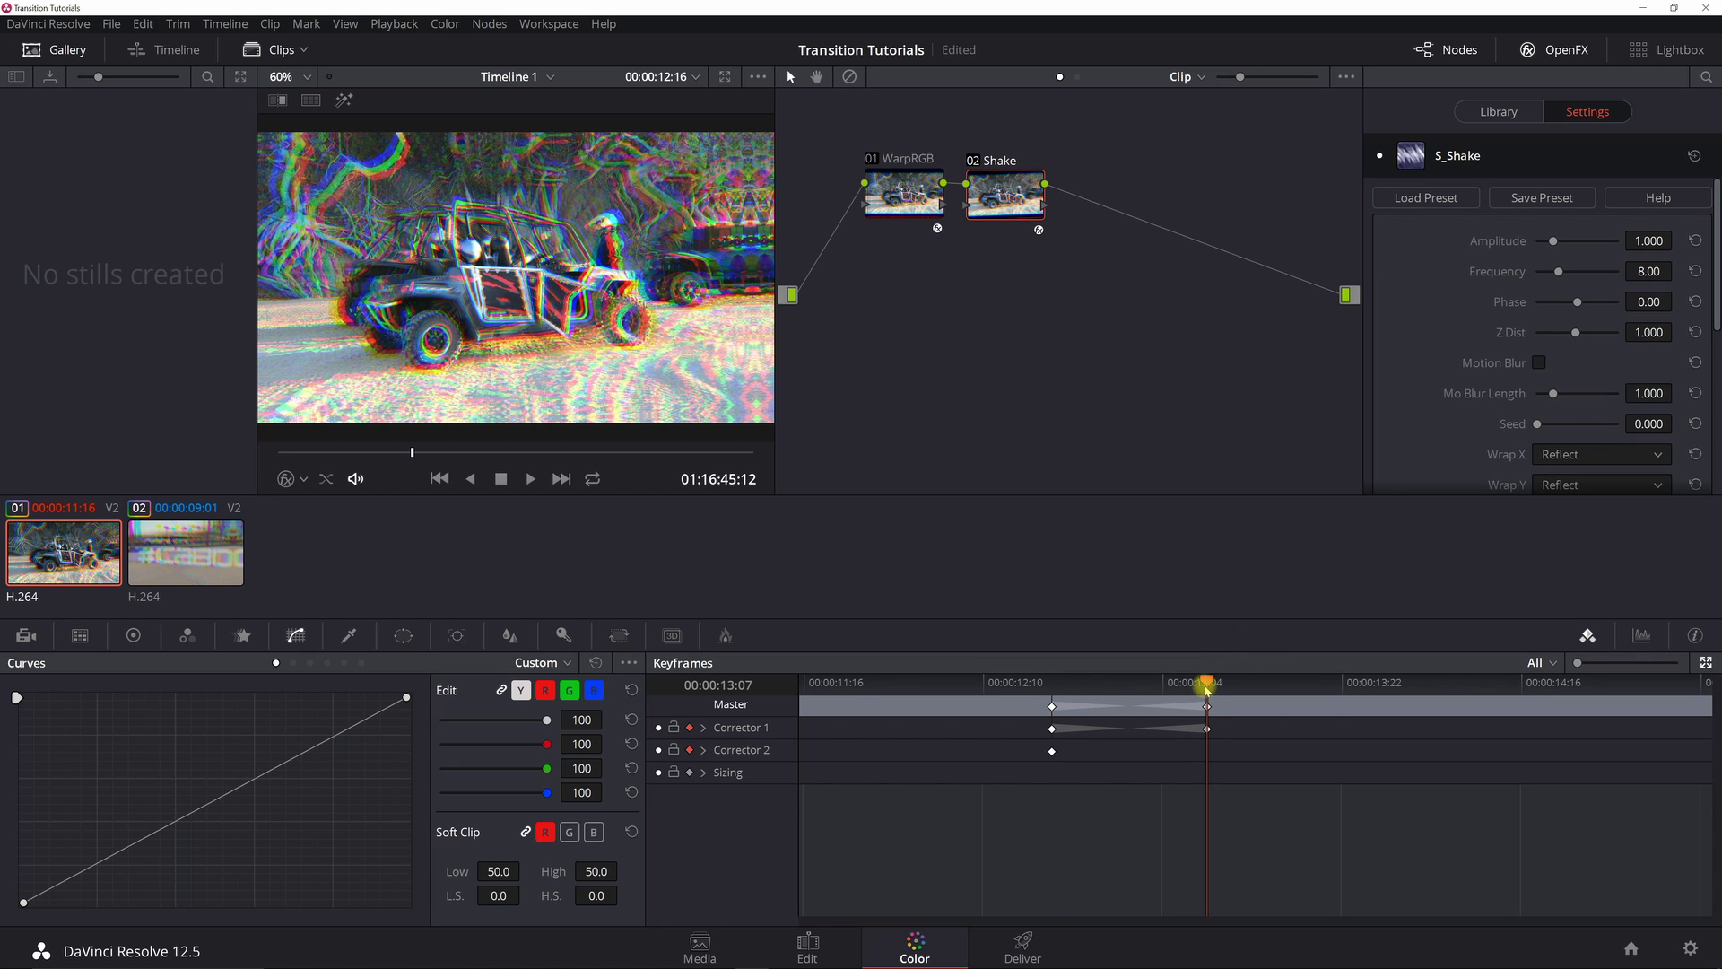
pyautogui.click(1380, 159)
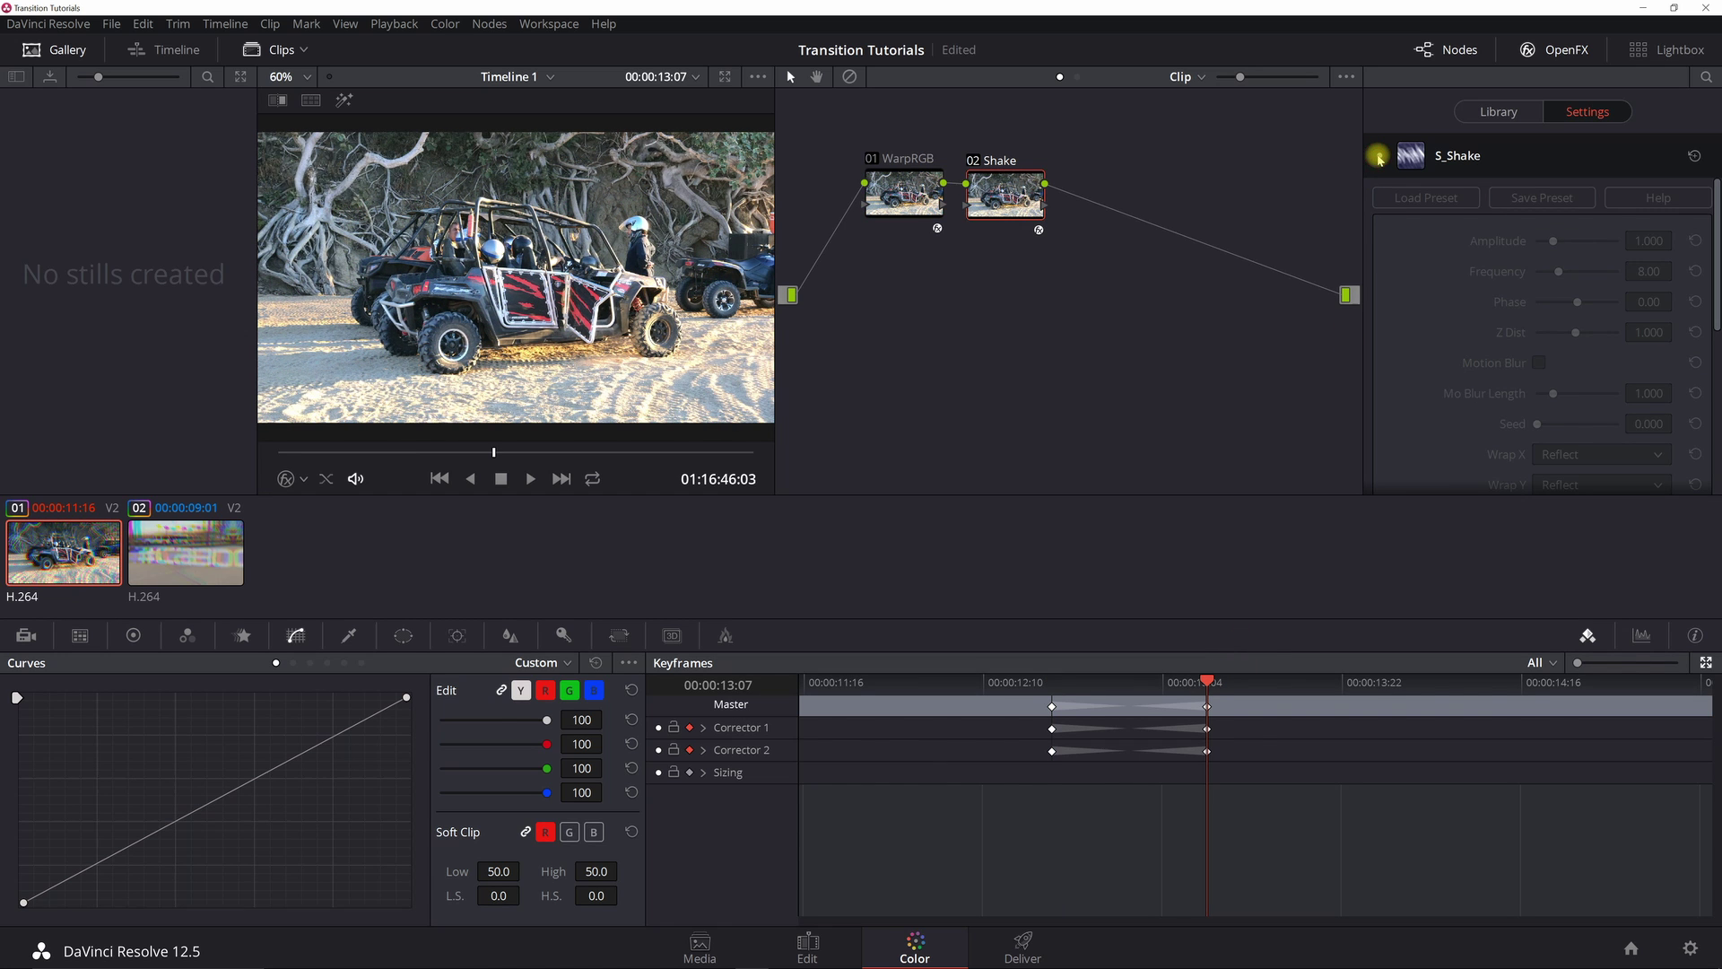
# Step: Return to 00:00:12:16 and play the glitch transition with looped playback
pyautogui.click(1053, 683)
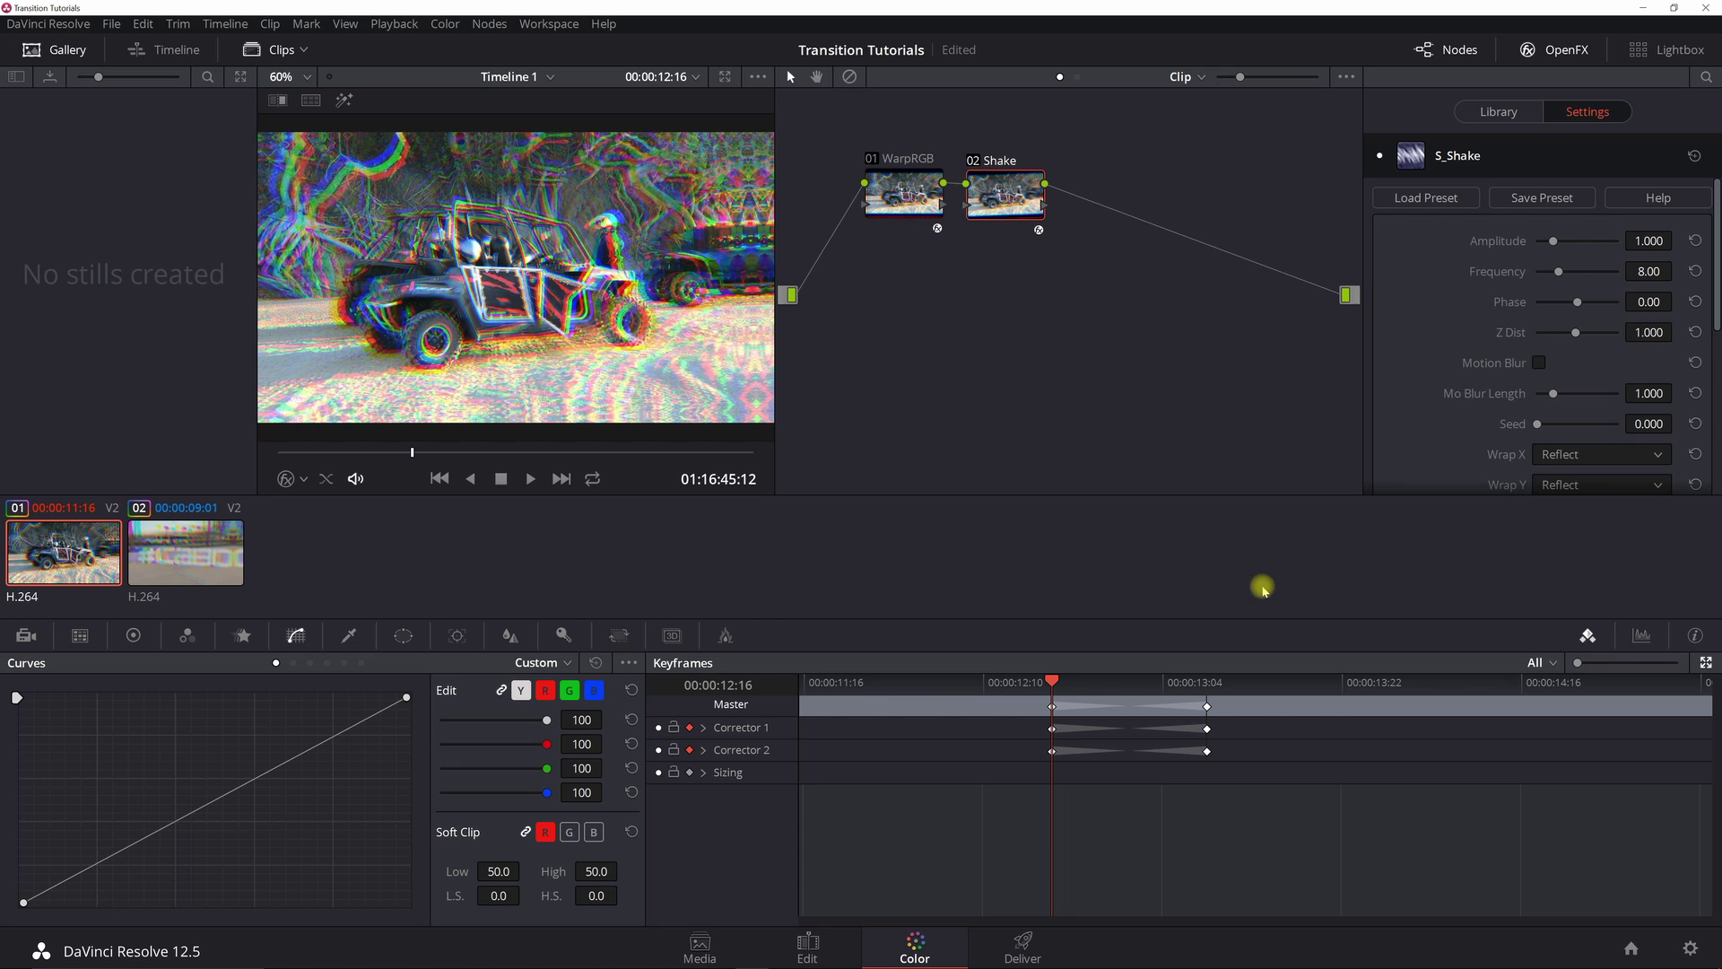
pyautogui.click(592, 478)
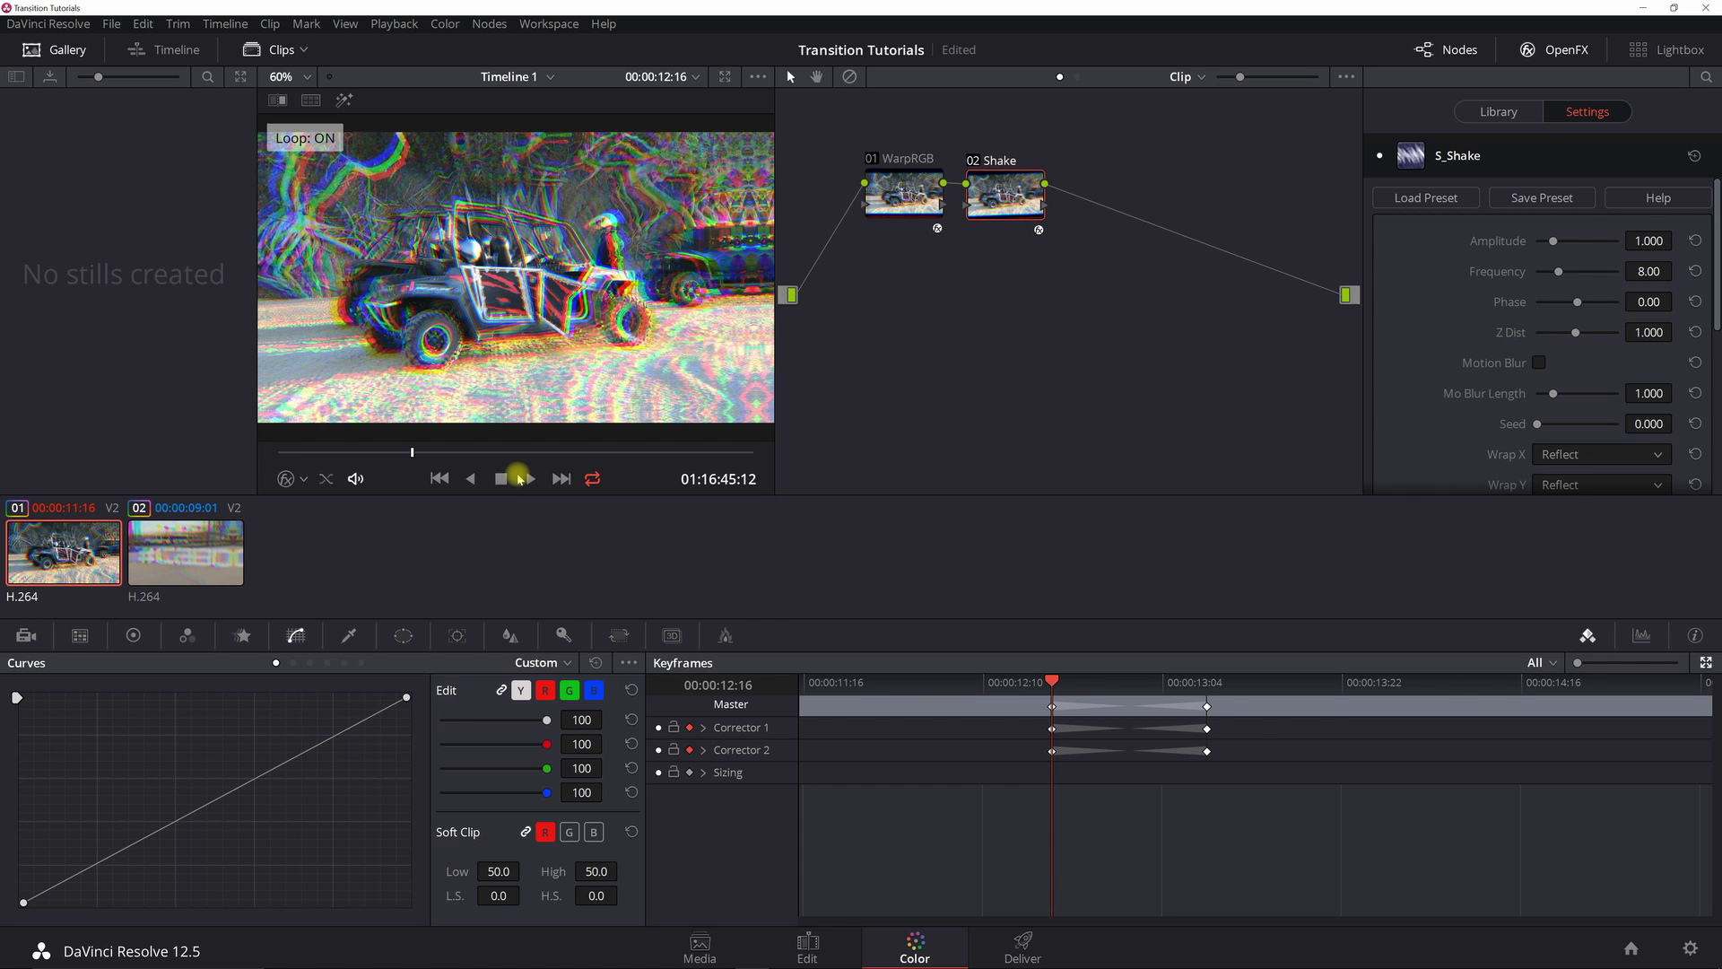
pyautogui.click(529, 479)
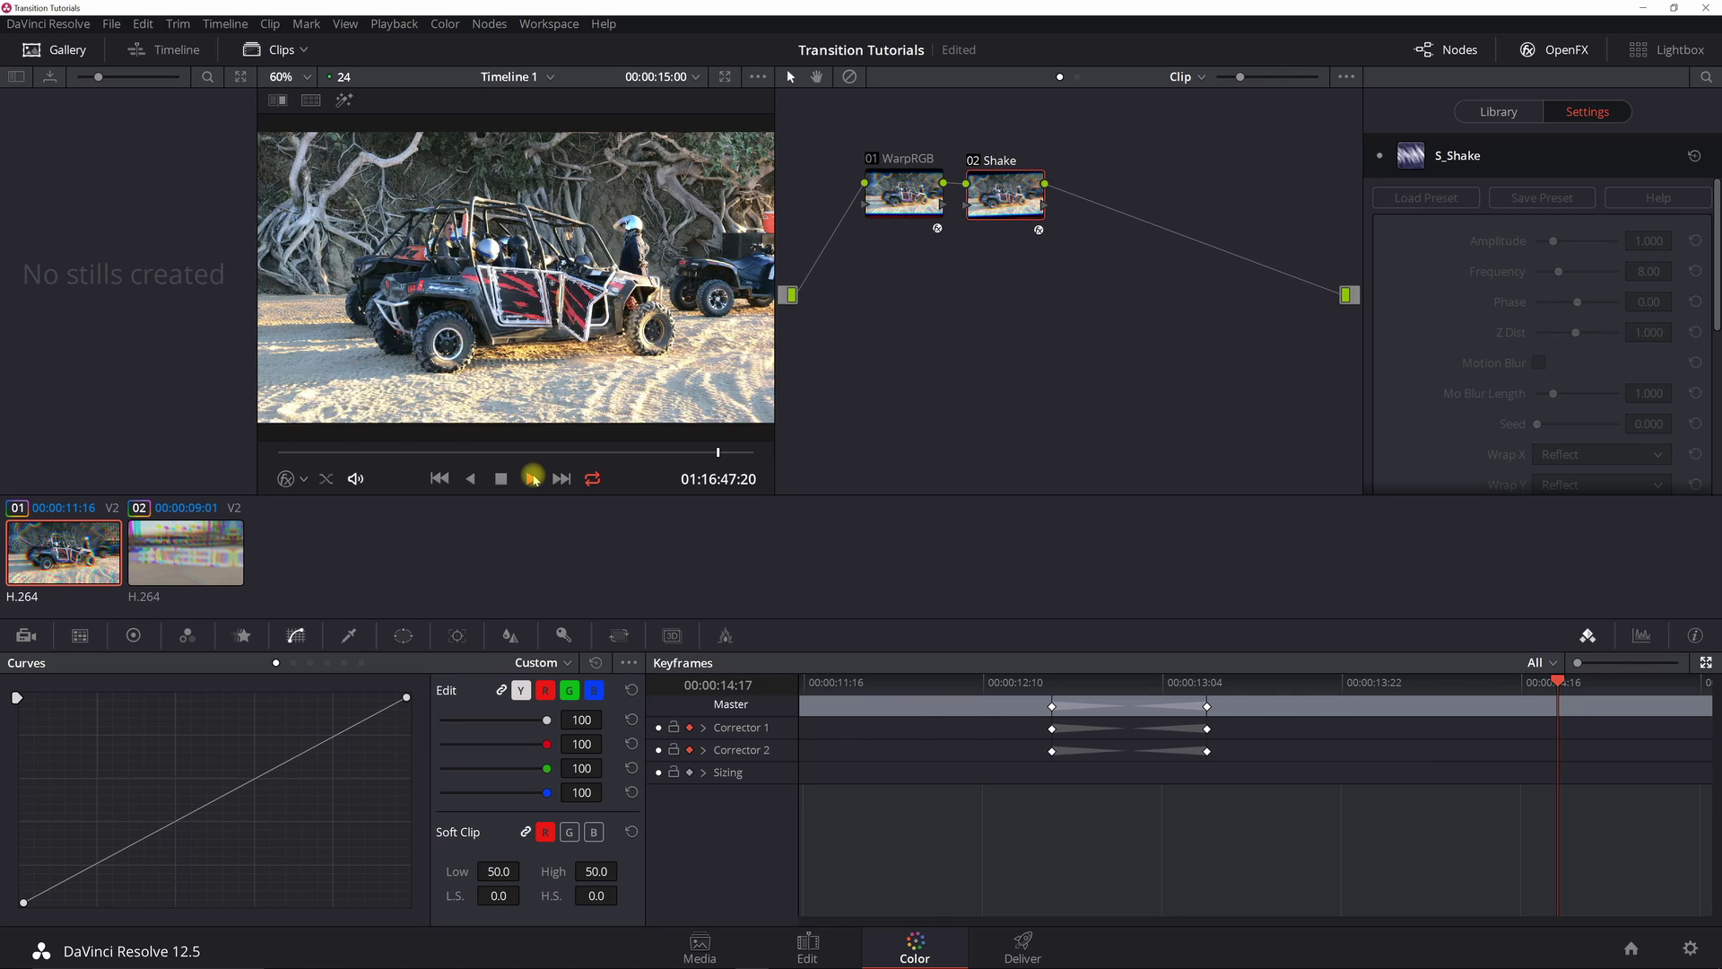
# Step: Keyframe S_Shake and S_WarpChroma off at the 00:00:11:16 clip start, then preview playback
pyautogui.press('space')
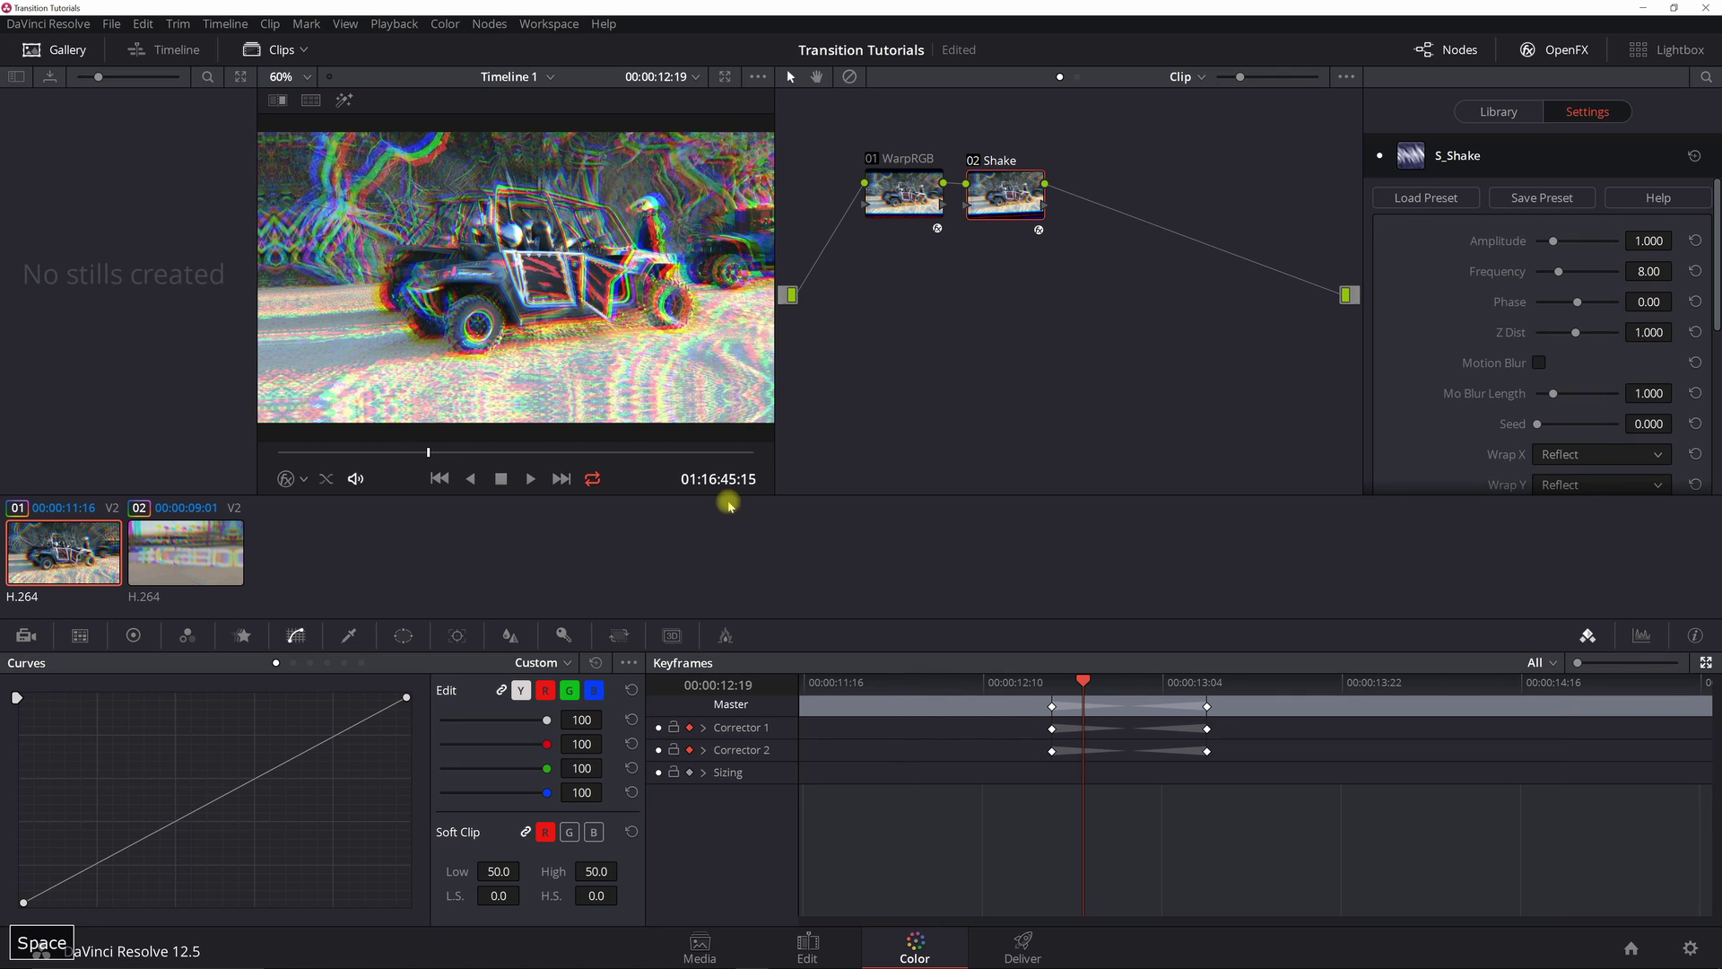
pyautogui.click(805, 680)
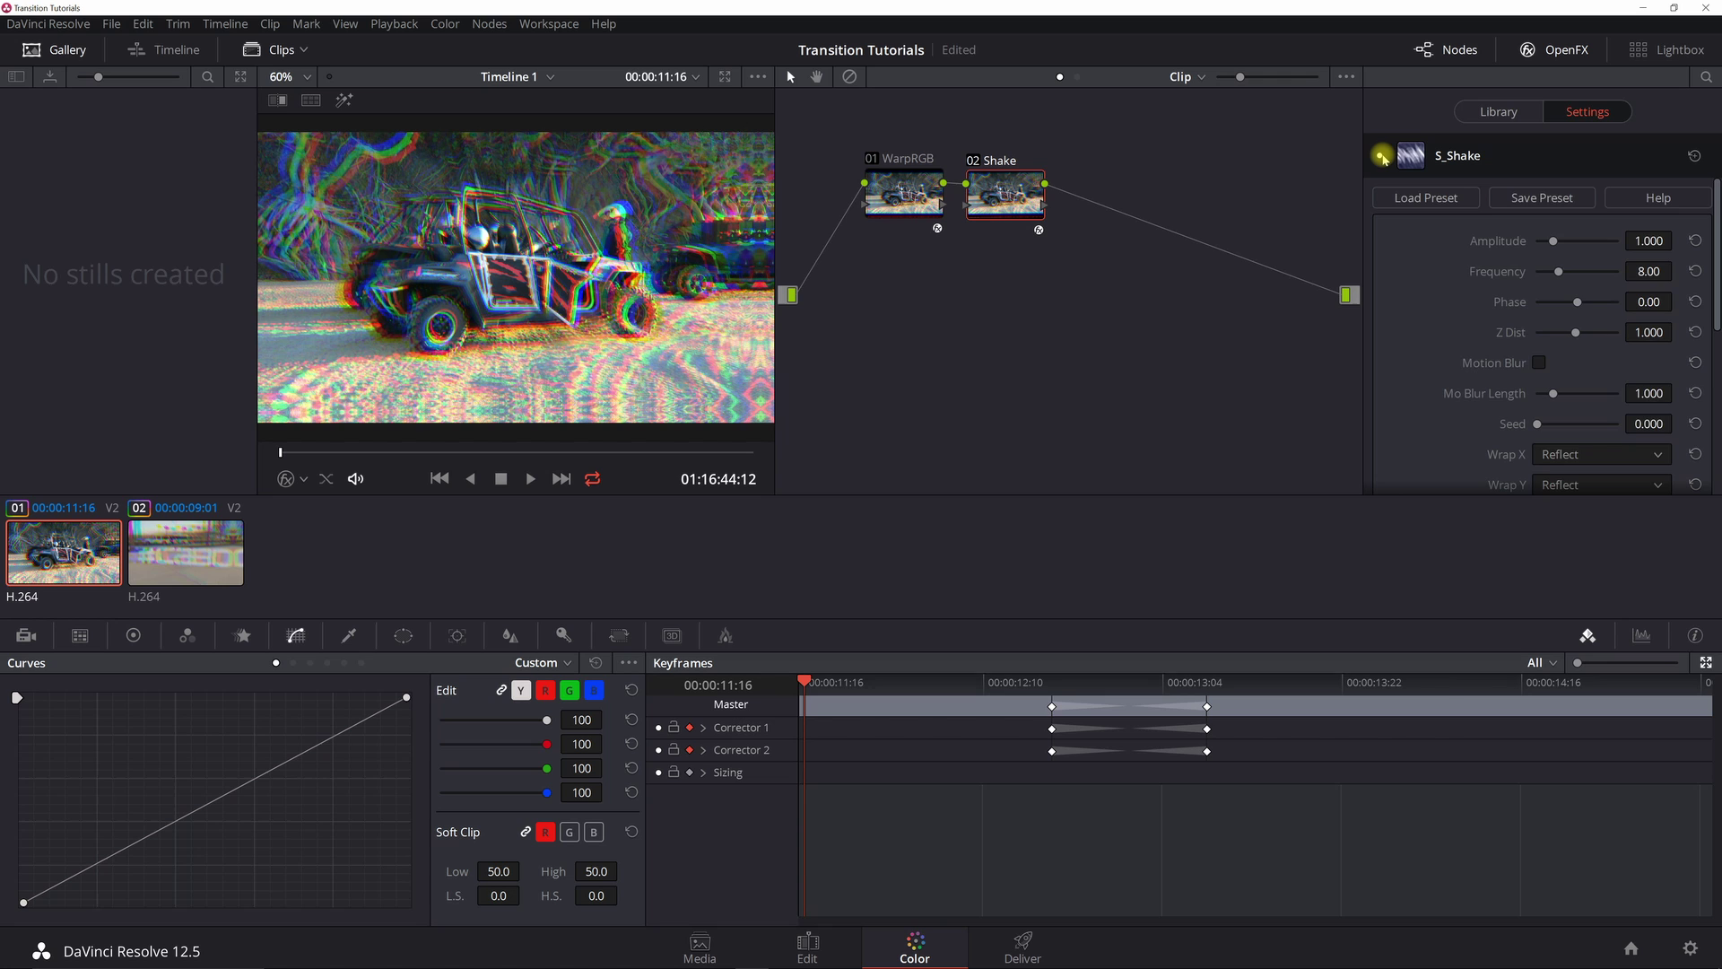
pyautogui.click(1381, 156)
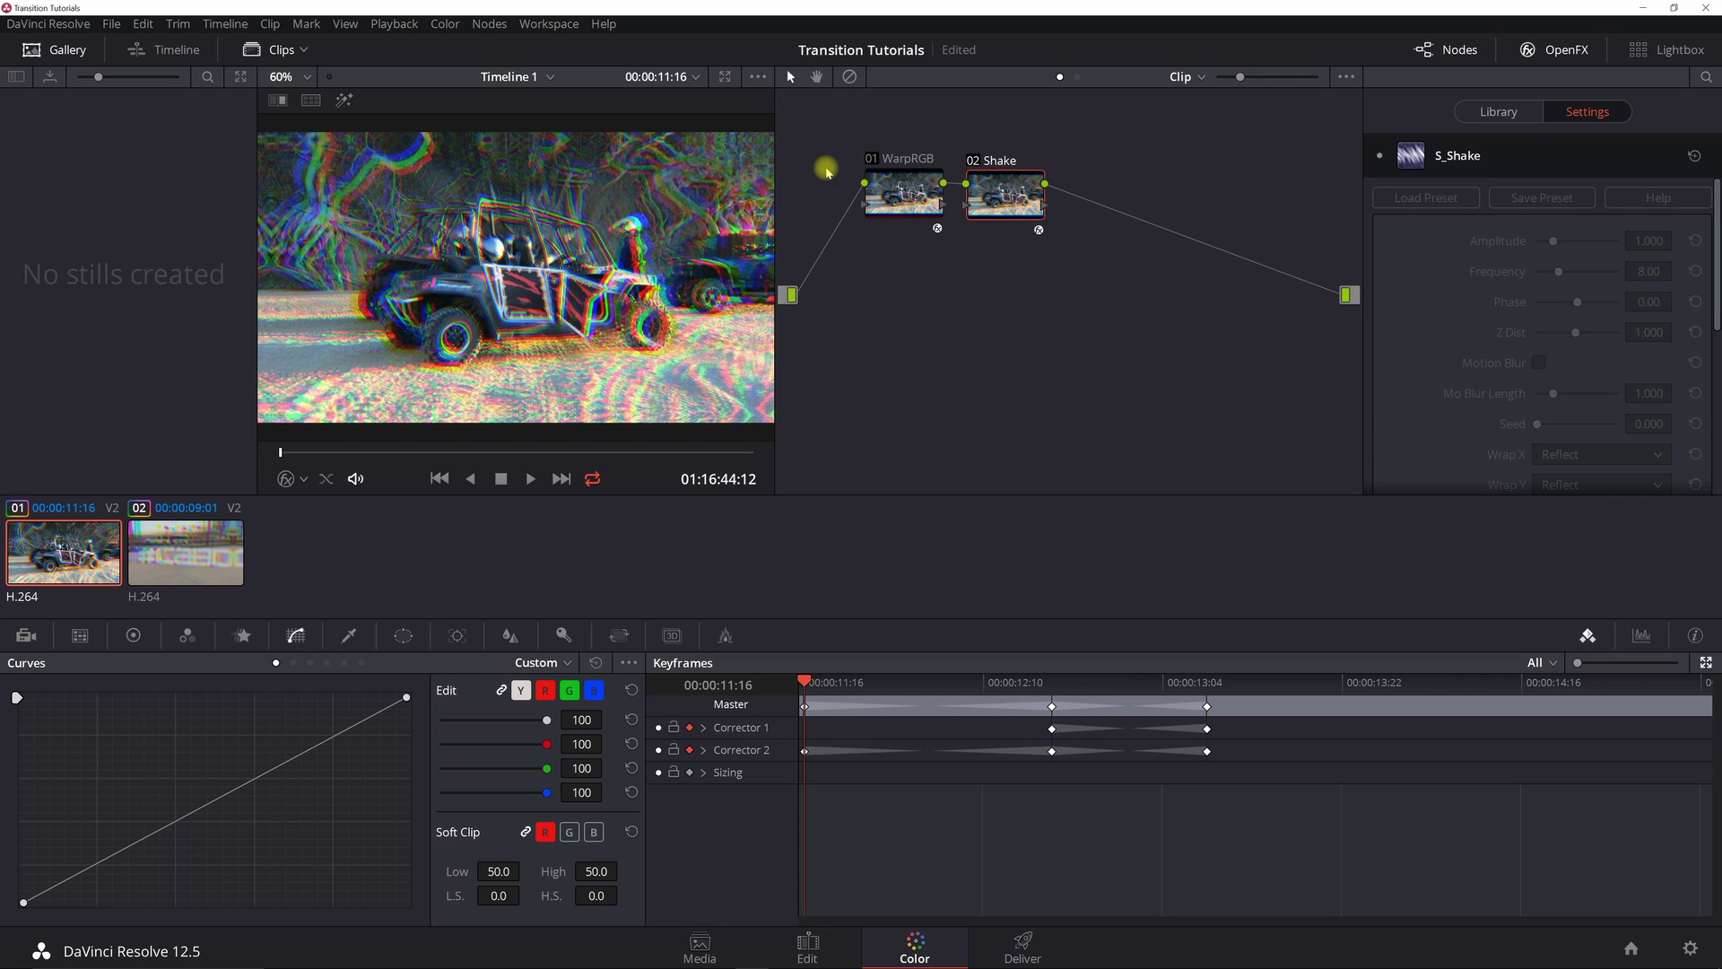
pyautogui.click(922, 190)
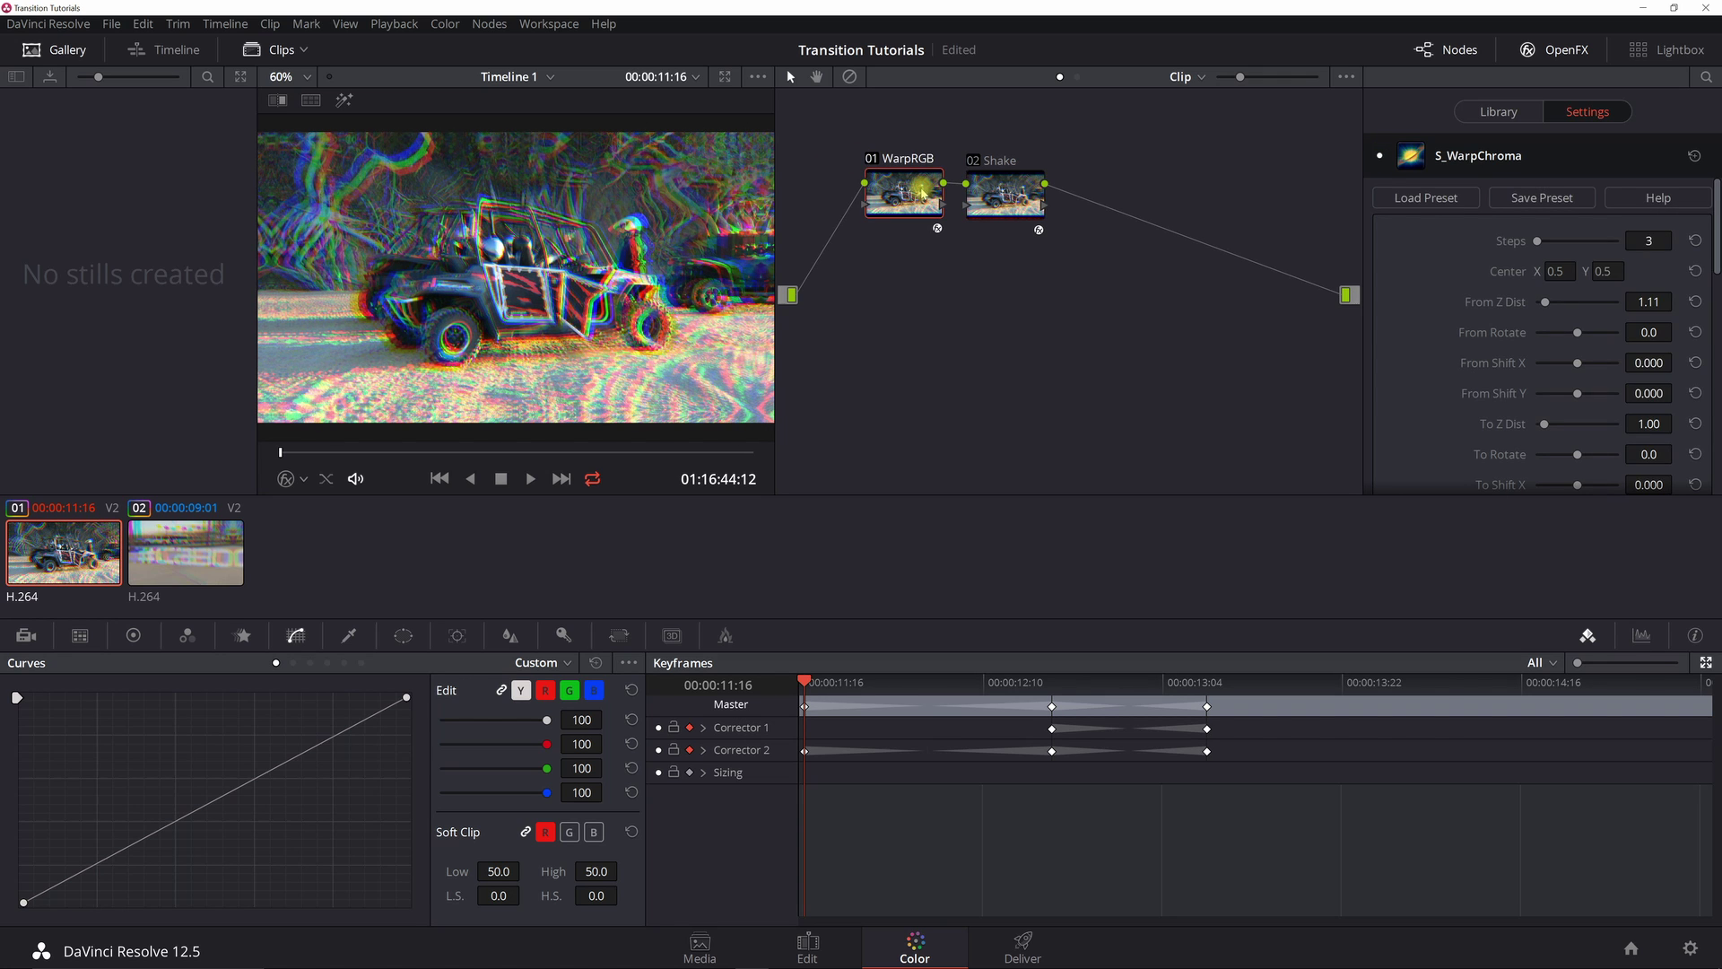
pyautogui.click(1382, 157)
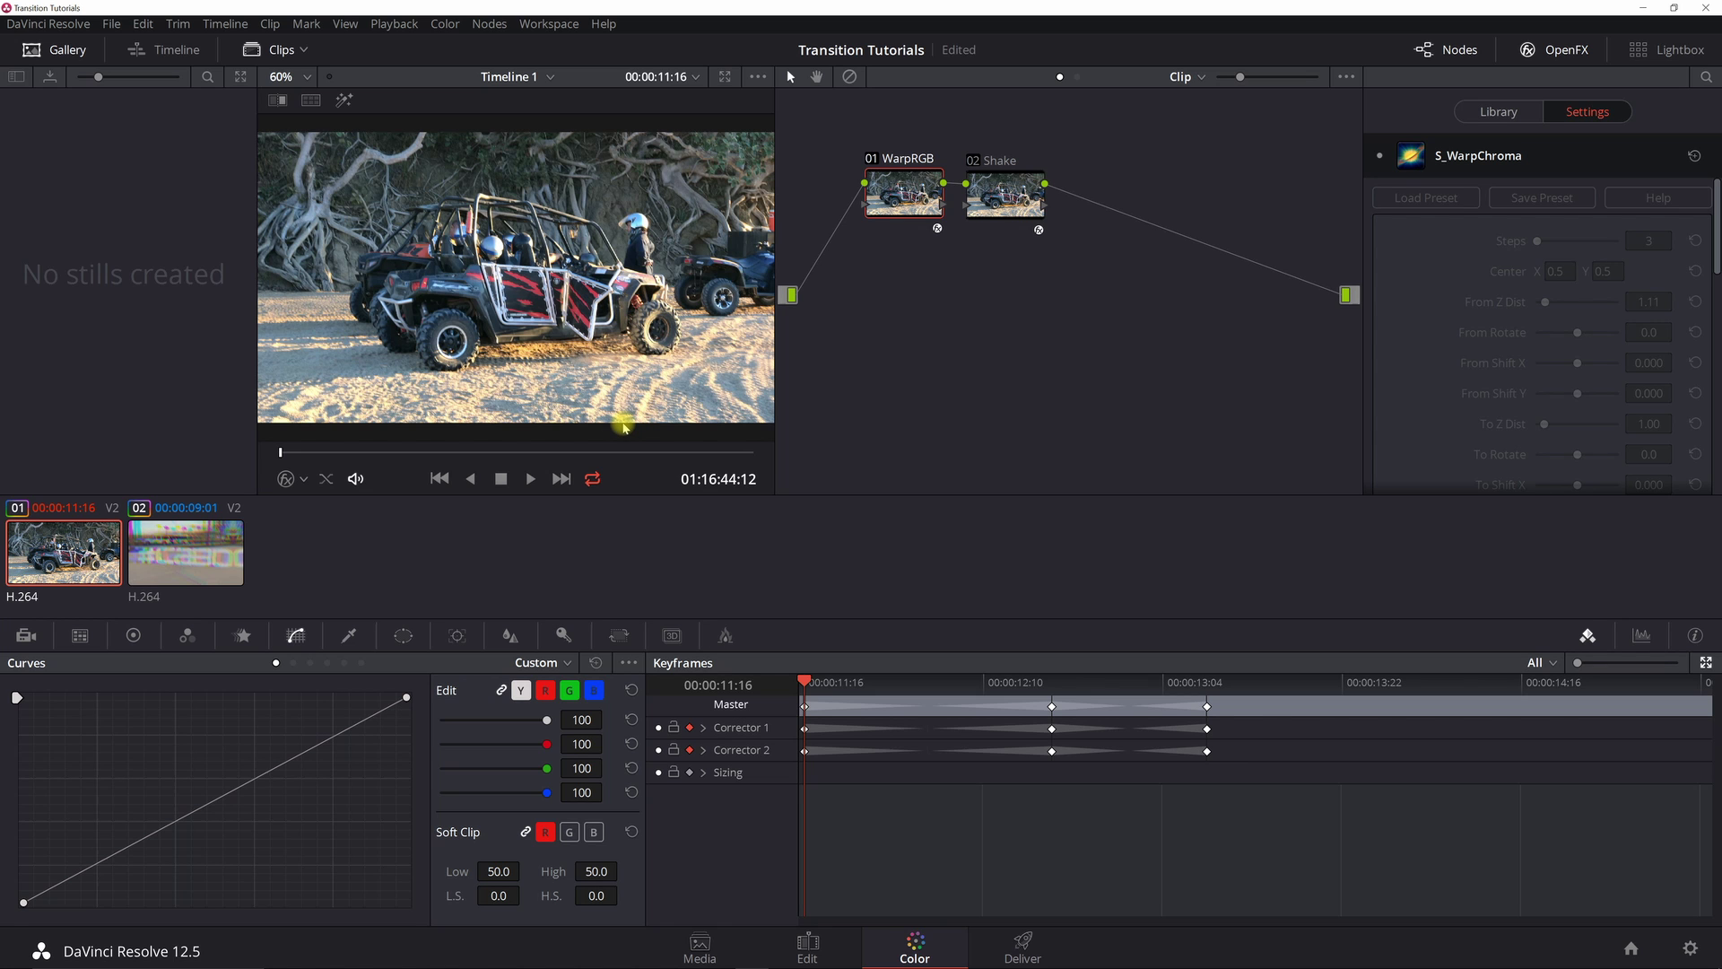
pyautogui.click(897, 335)
pyautogui.click(526, 479)
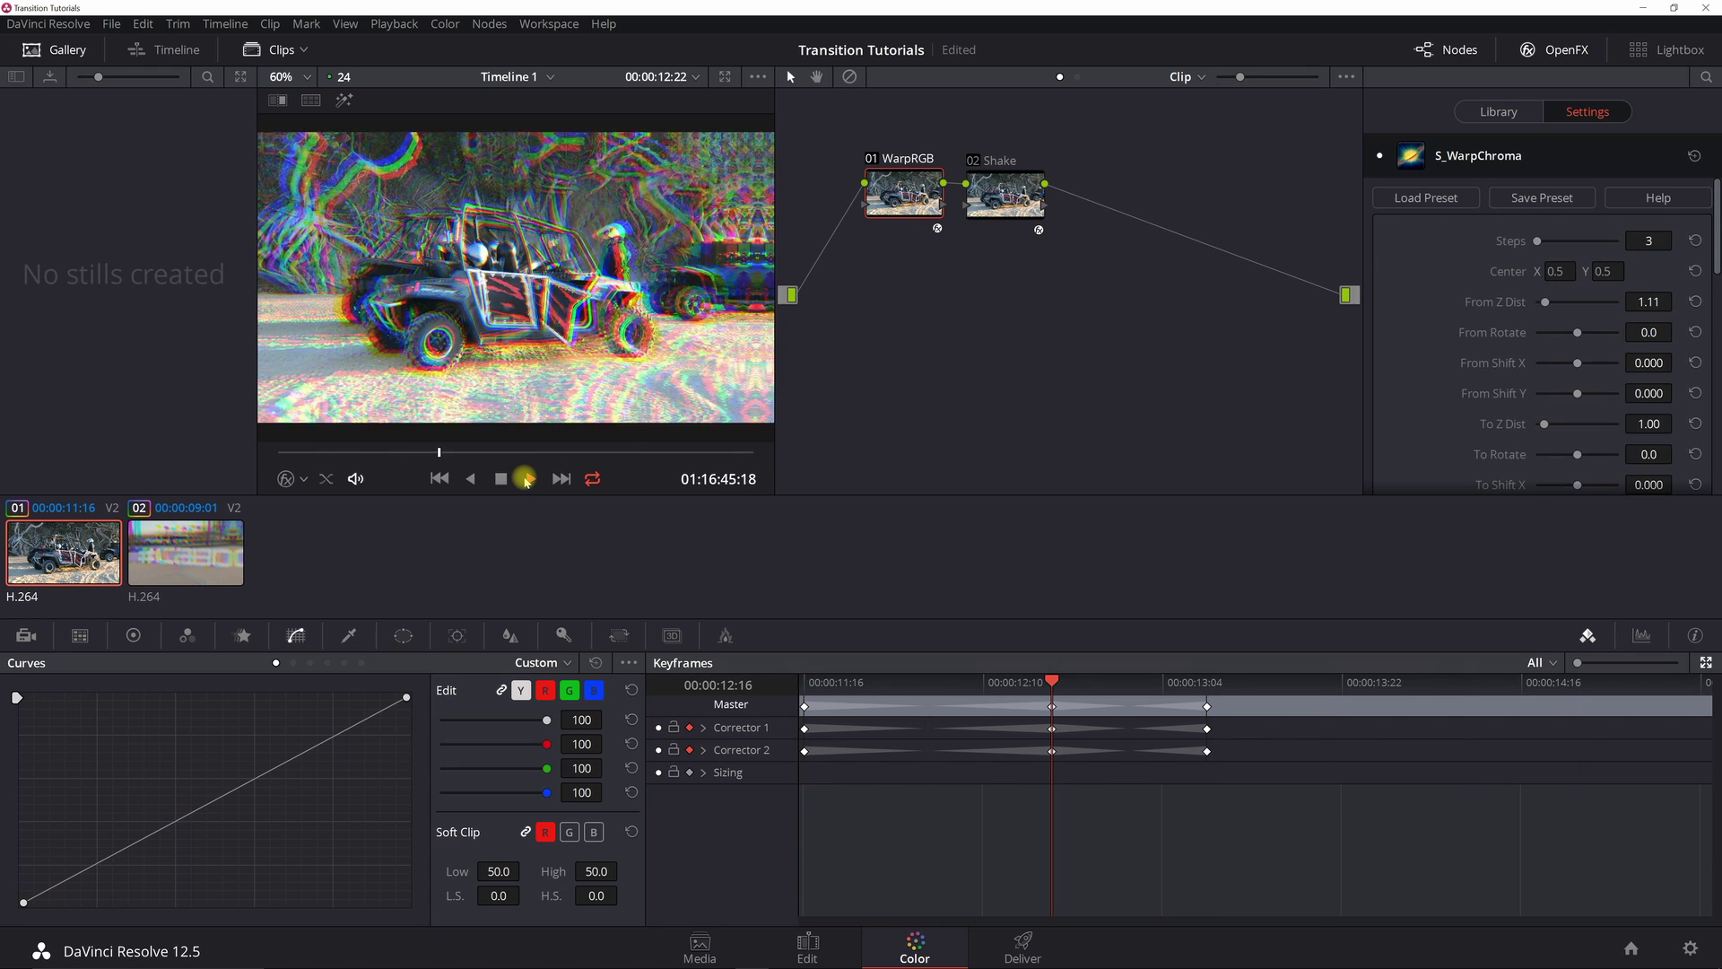
# Step: Enable Motion Blur on S_Shake in node 02, checked at 00:00:12:16
pyautogui.press('space')
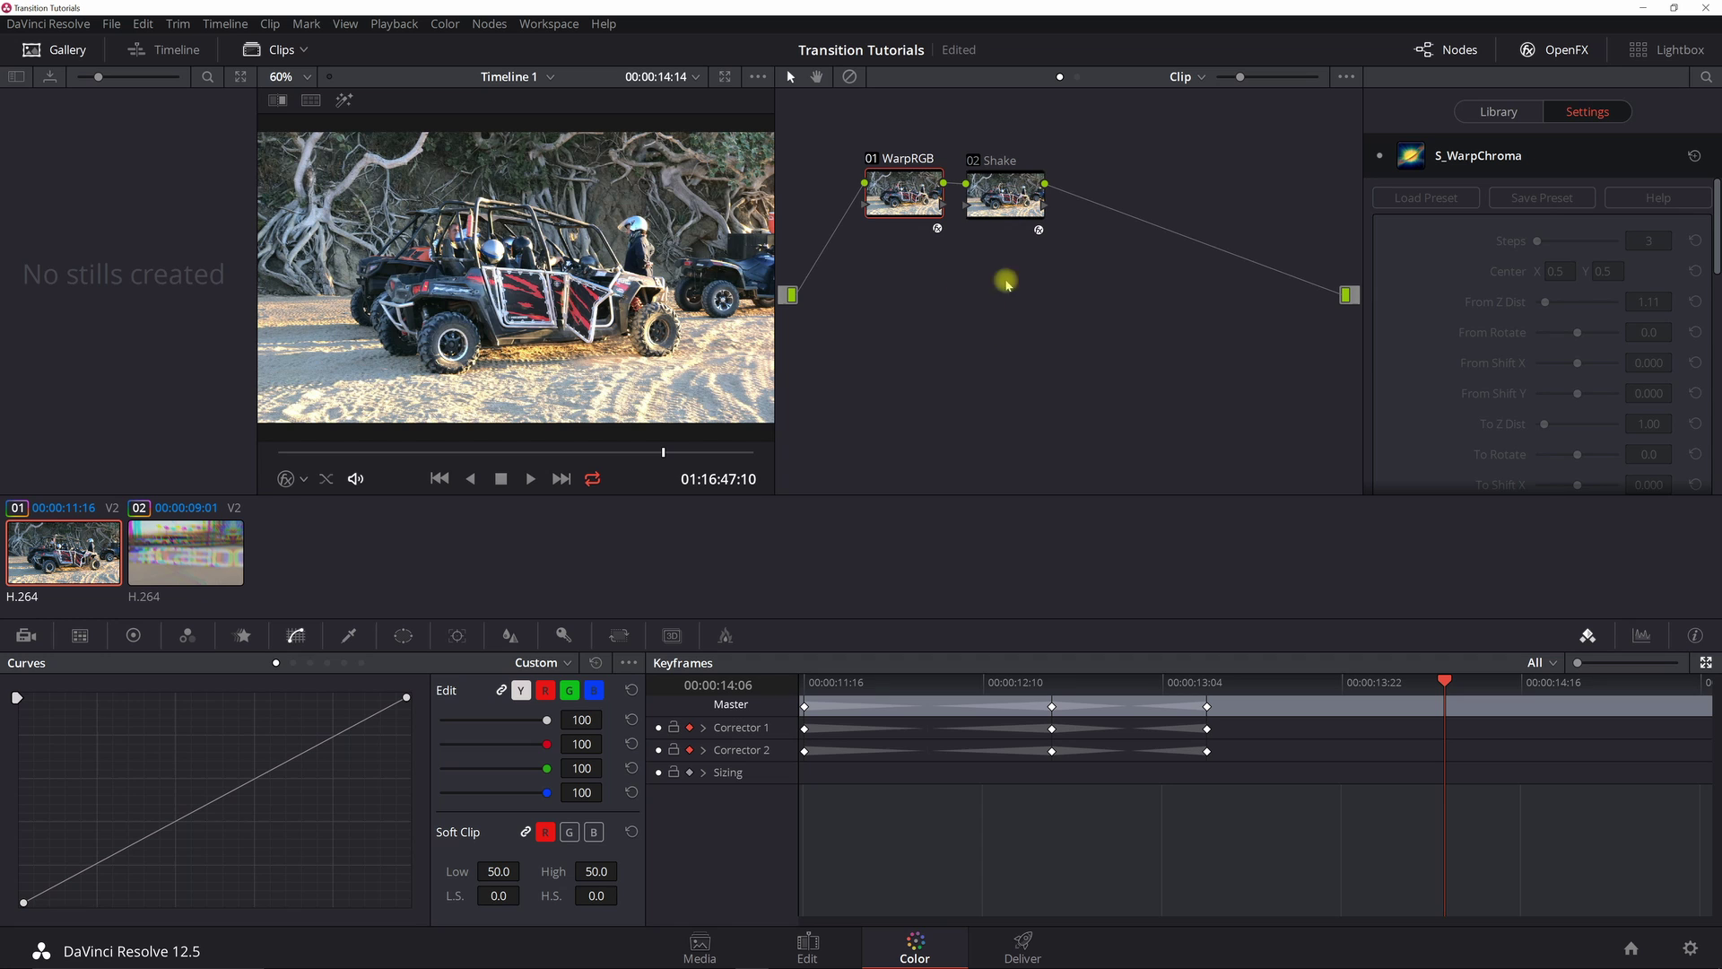
pyautogui.click(986, 194)
pyautogui.press('[')
pyautogui.press('[')
pyautogui.scroll(-2, 1607, 361)
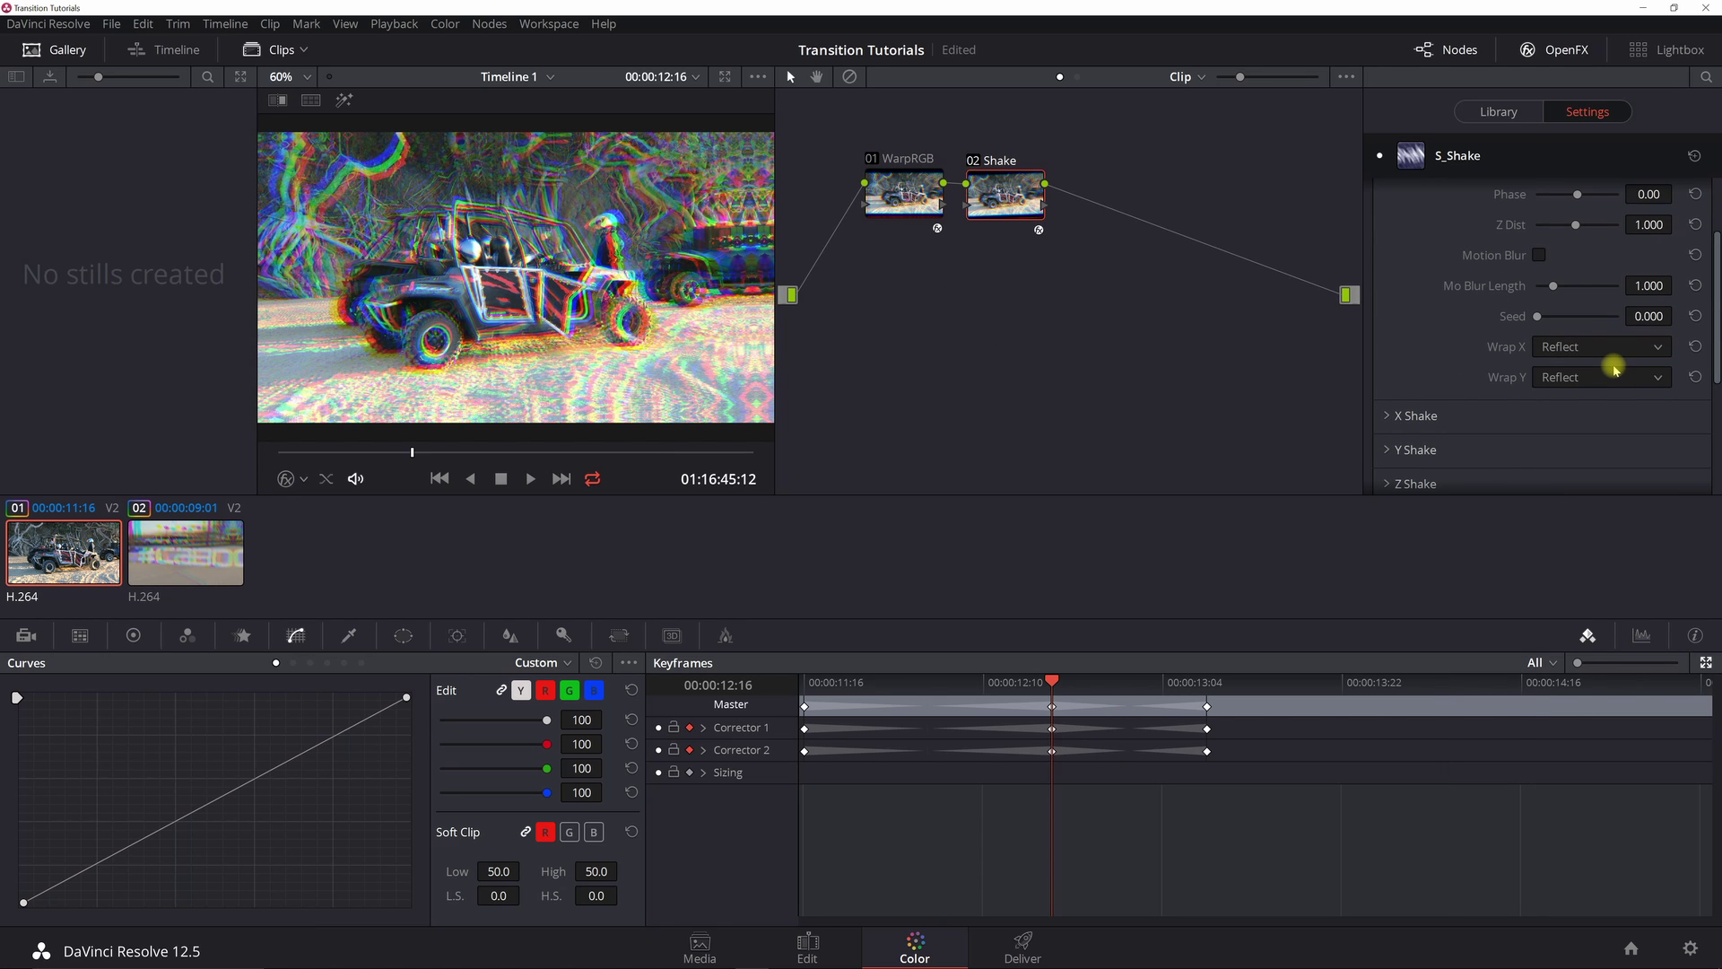
pyautogui.click(1540, 255)
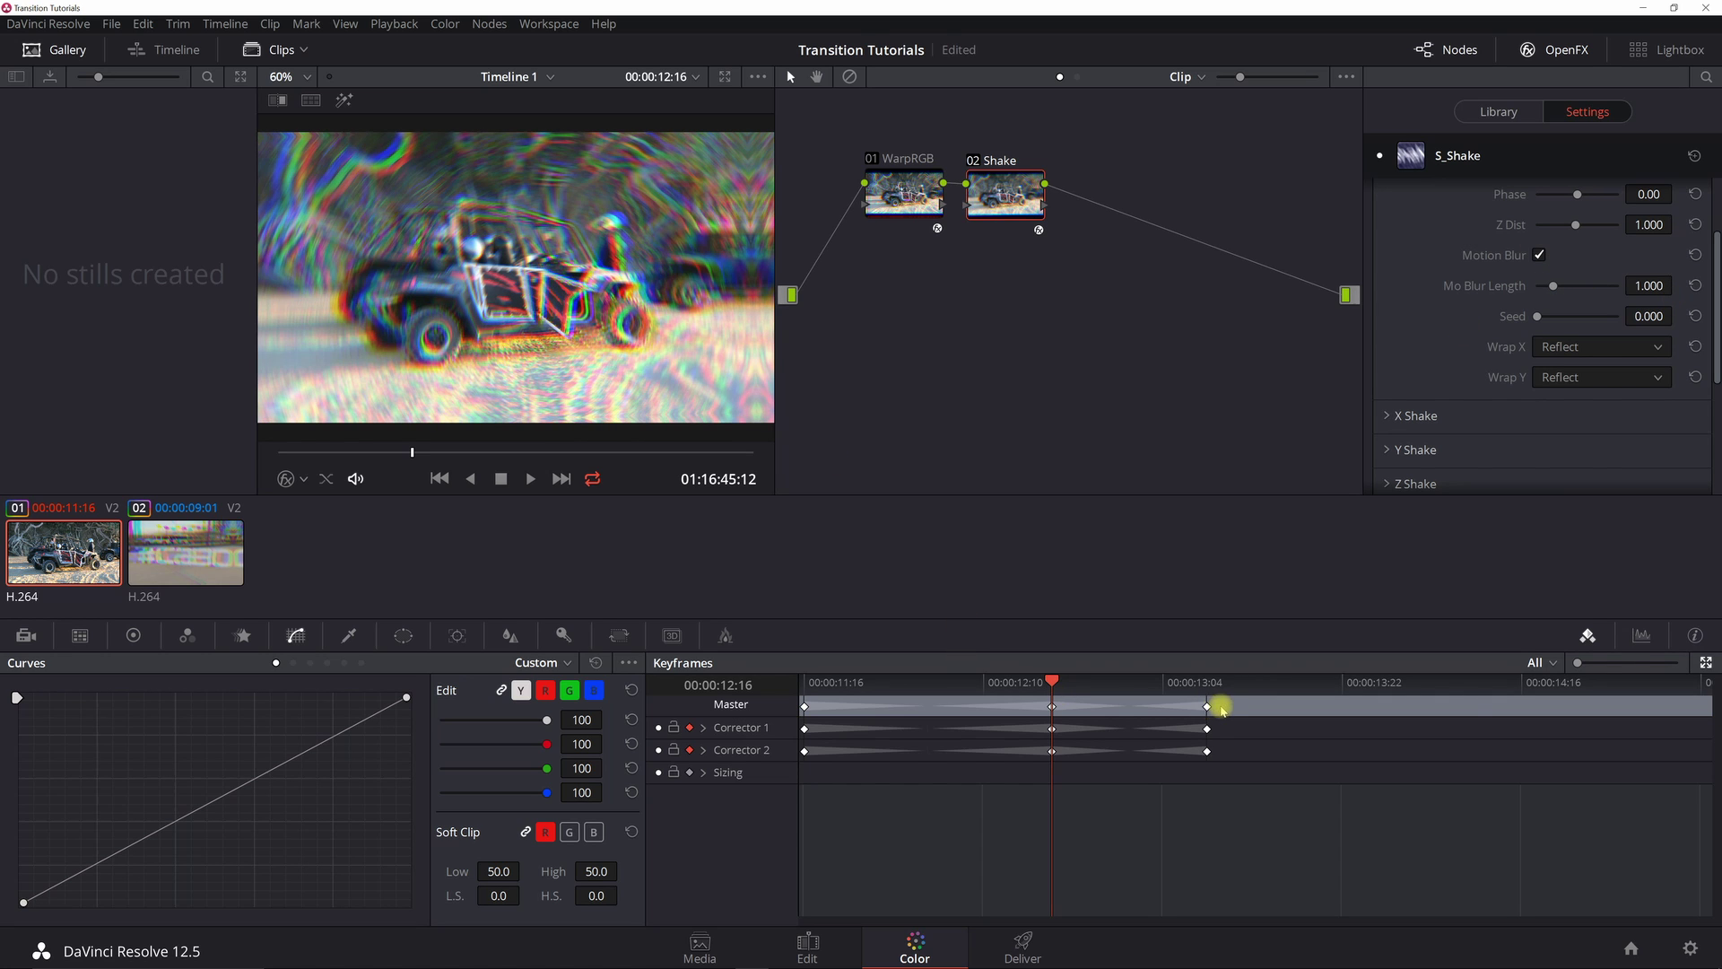
# Step: Move the Master keyframes later, placing the mid keyframe at about 14:20
pyautogui.moveTo(1204, 706); pyautogui.dragTo(1714, 698)
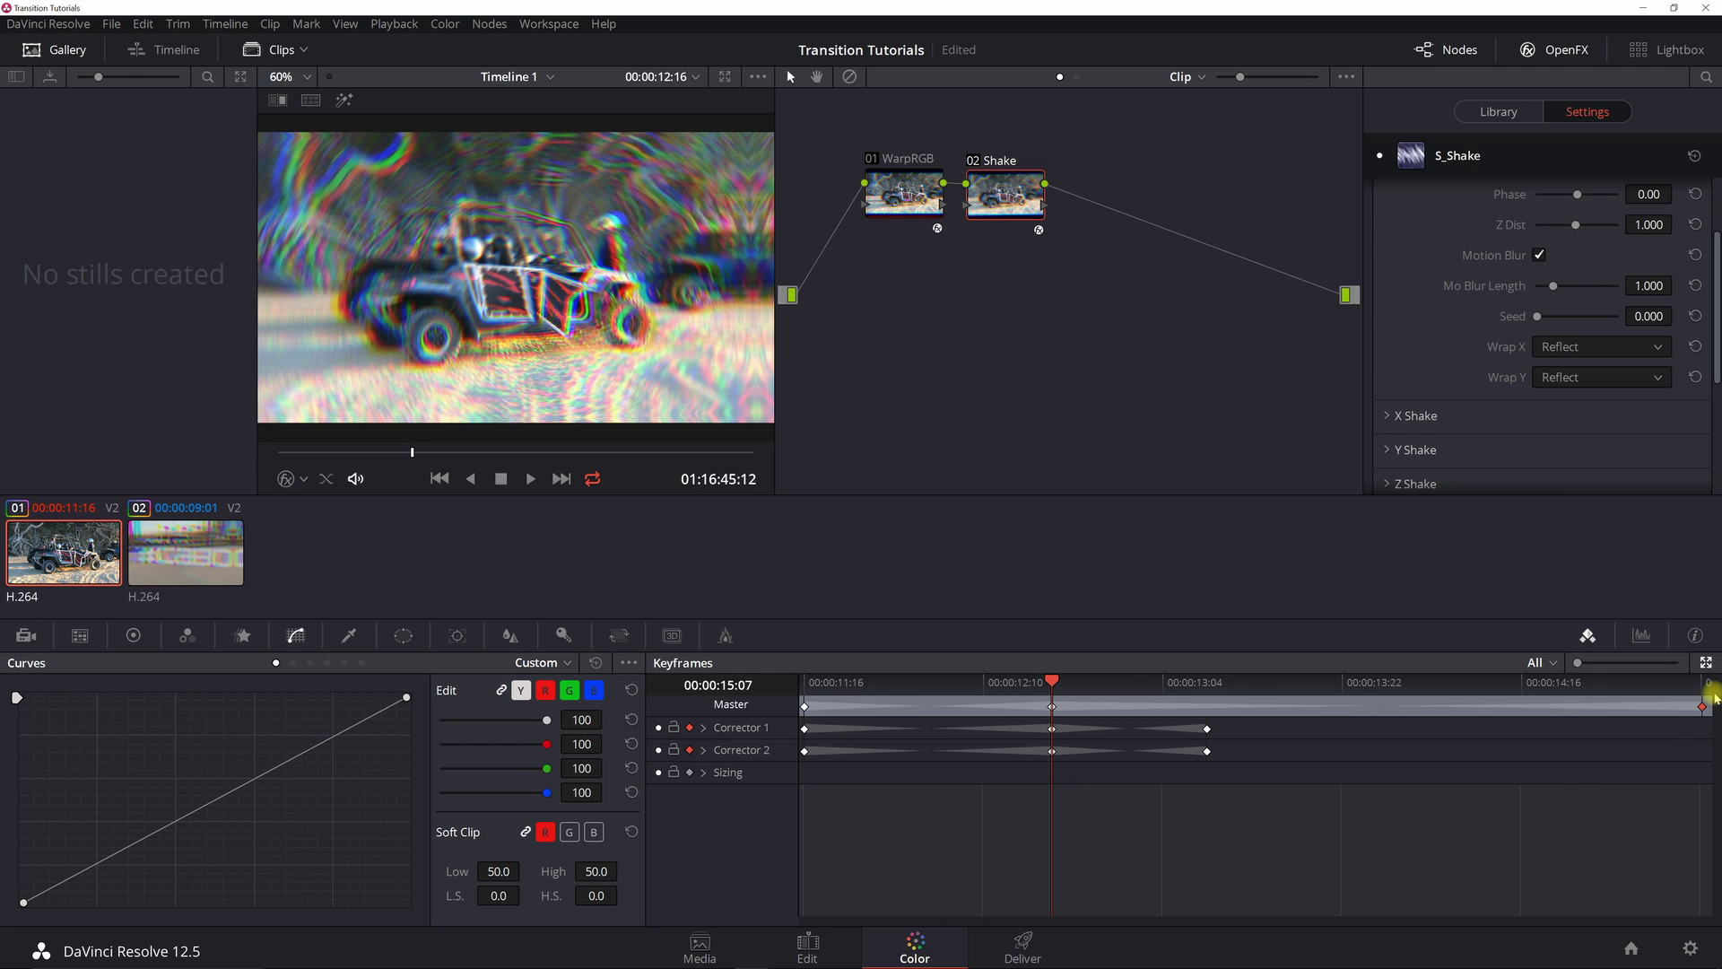
pyautogui.hotkey('ctrl', 'z')
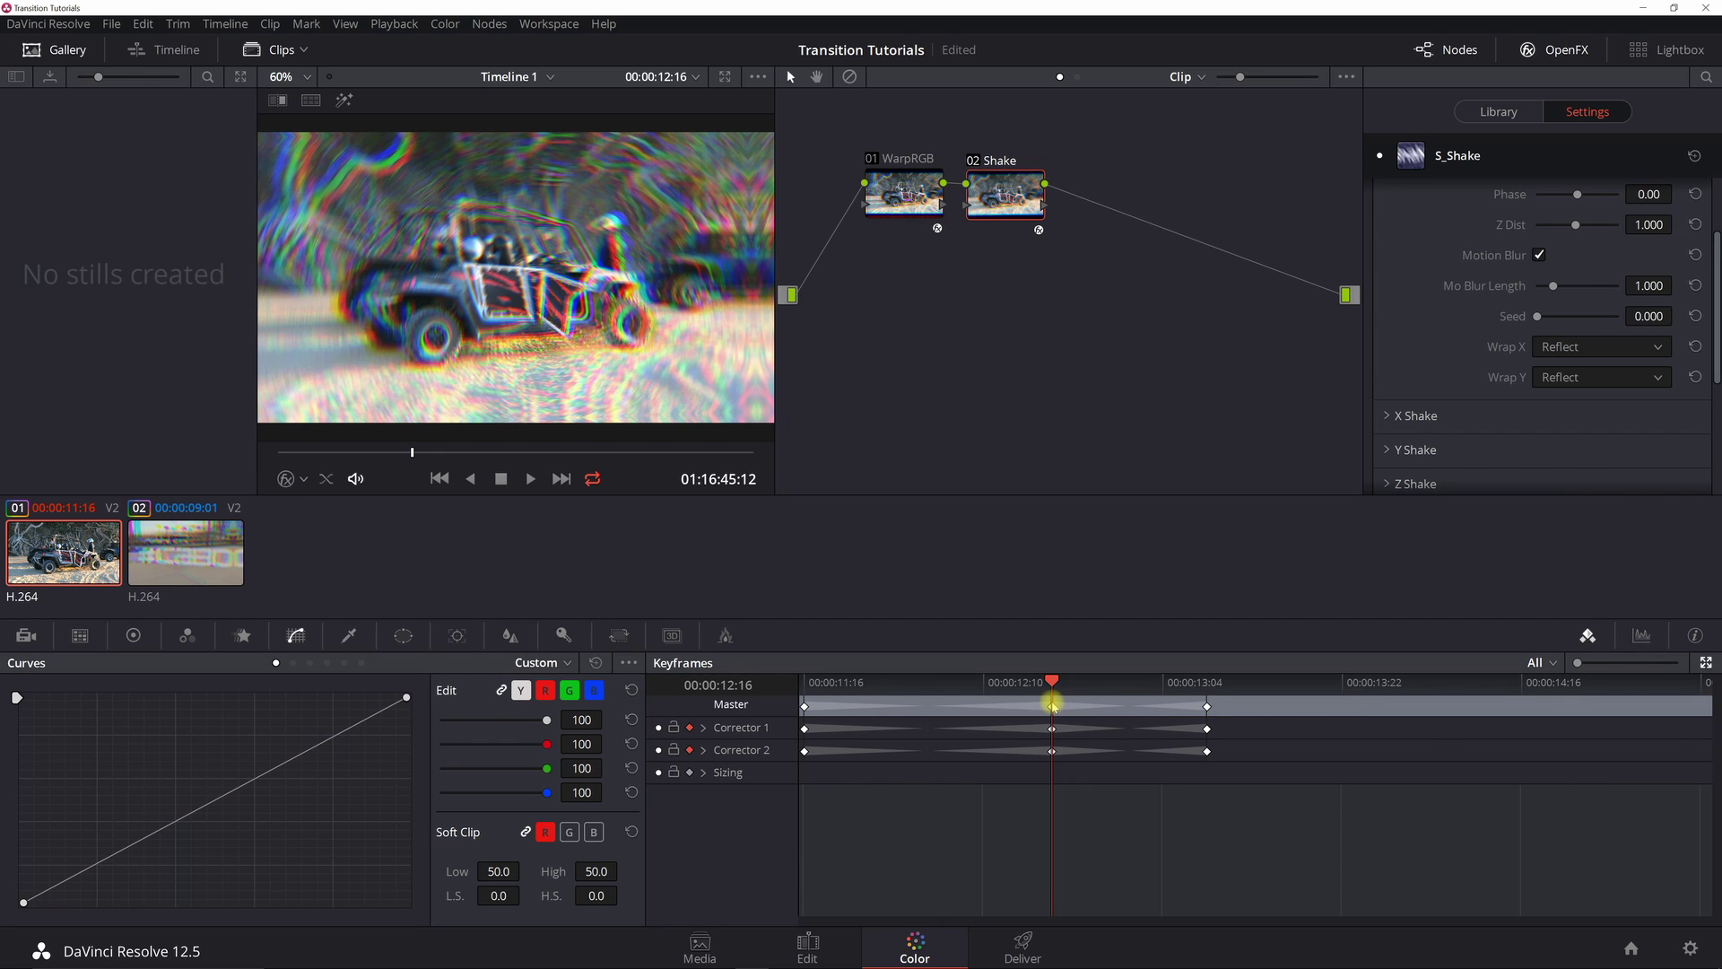
pyautogui.moveTo(1209, 708); pyautogui.dragTo(1694, 707)
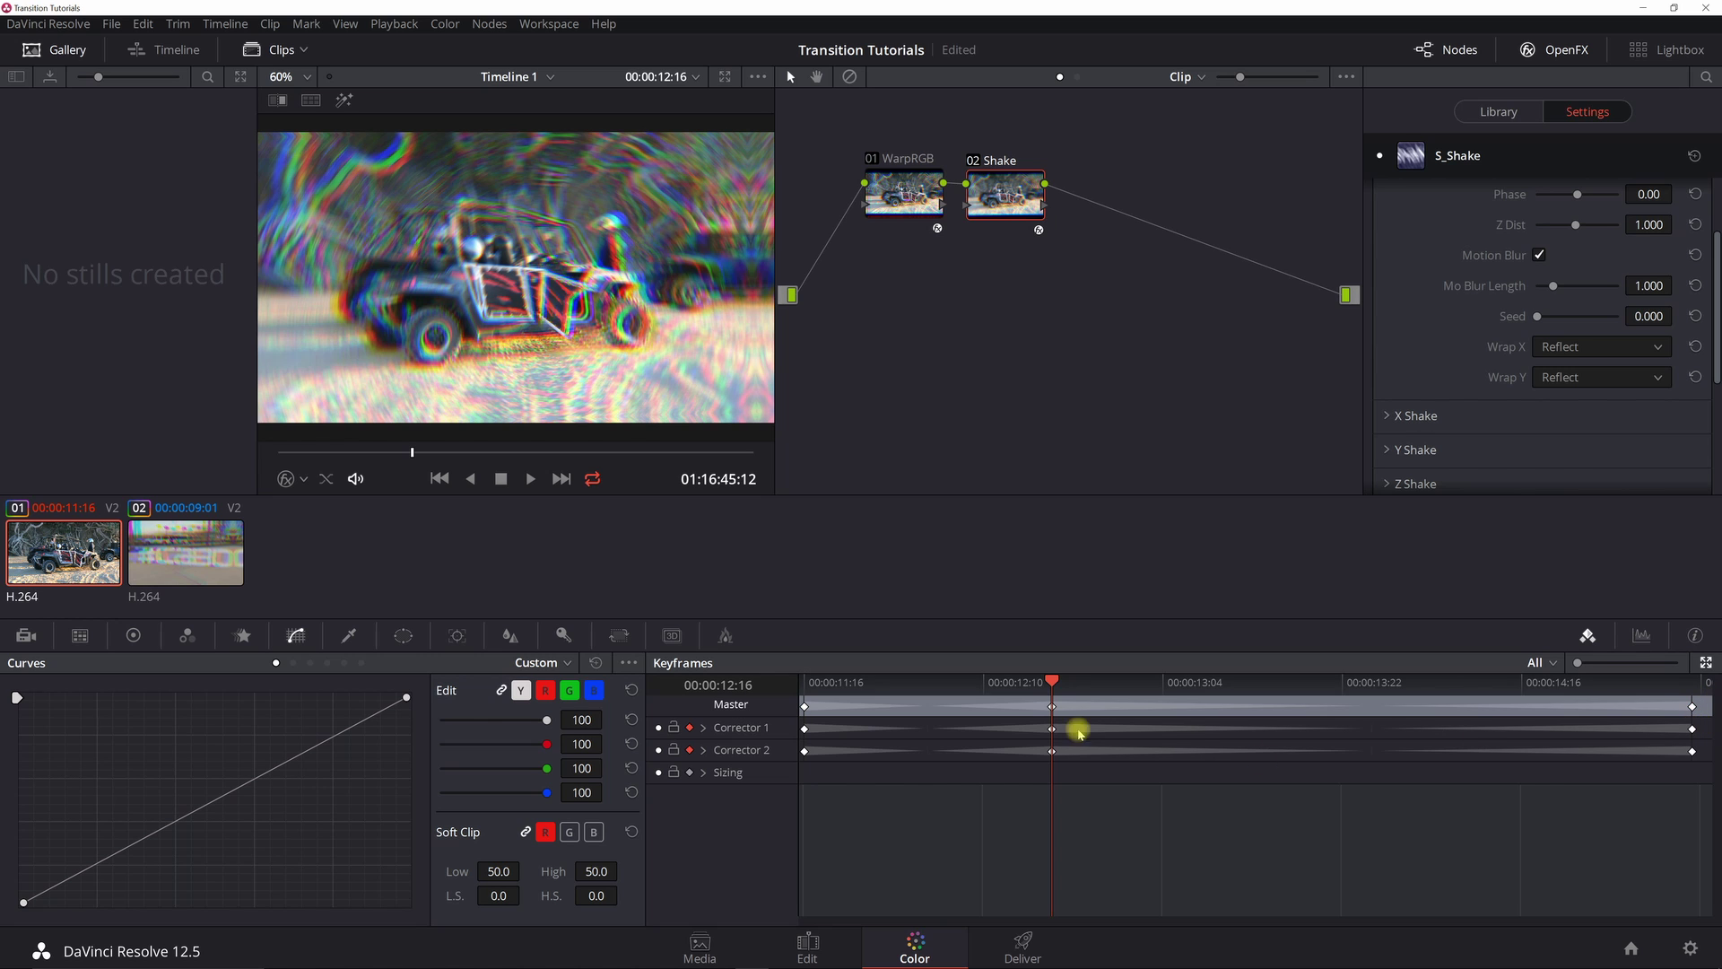
pyautogui.moveTo(1053, 708); pyautogui.dragTo(1602, 717)
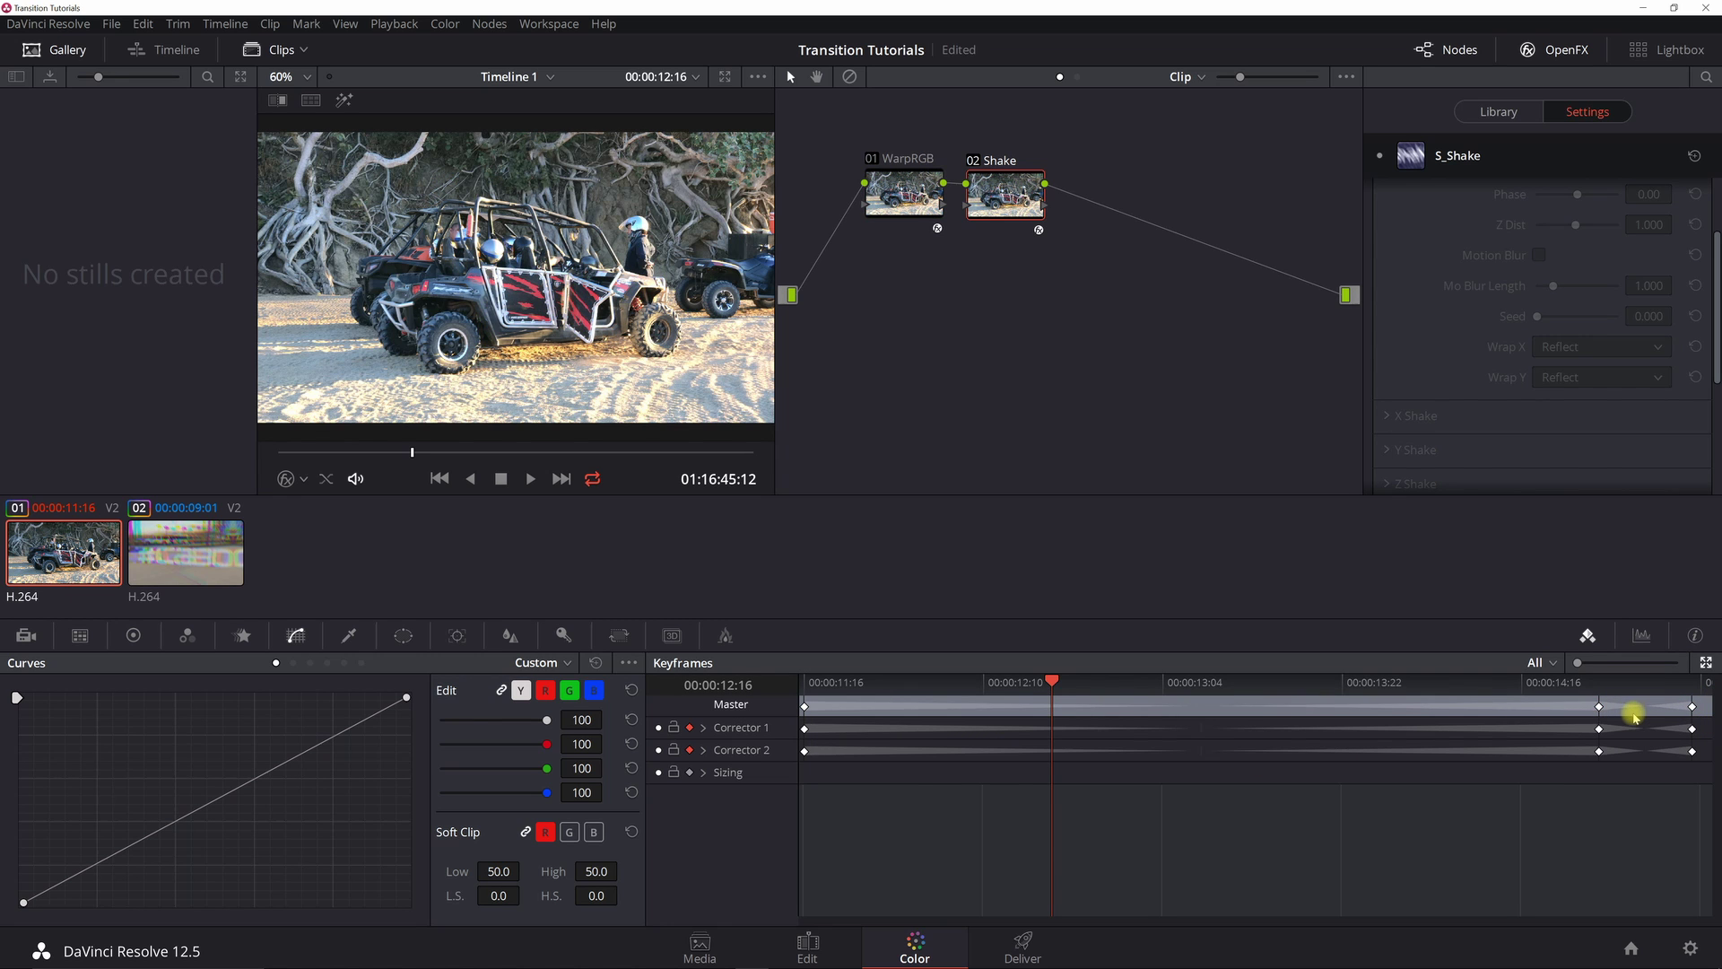
pyautogui.click(1599, 685)
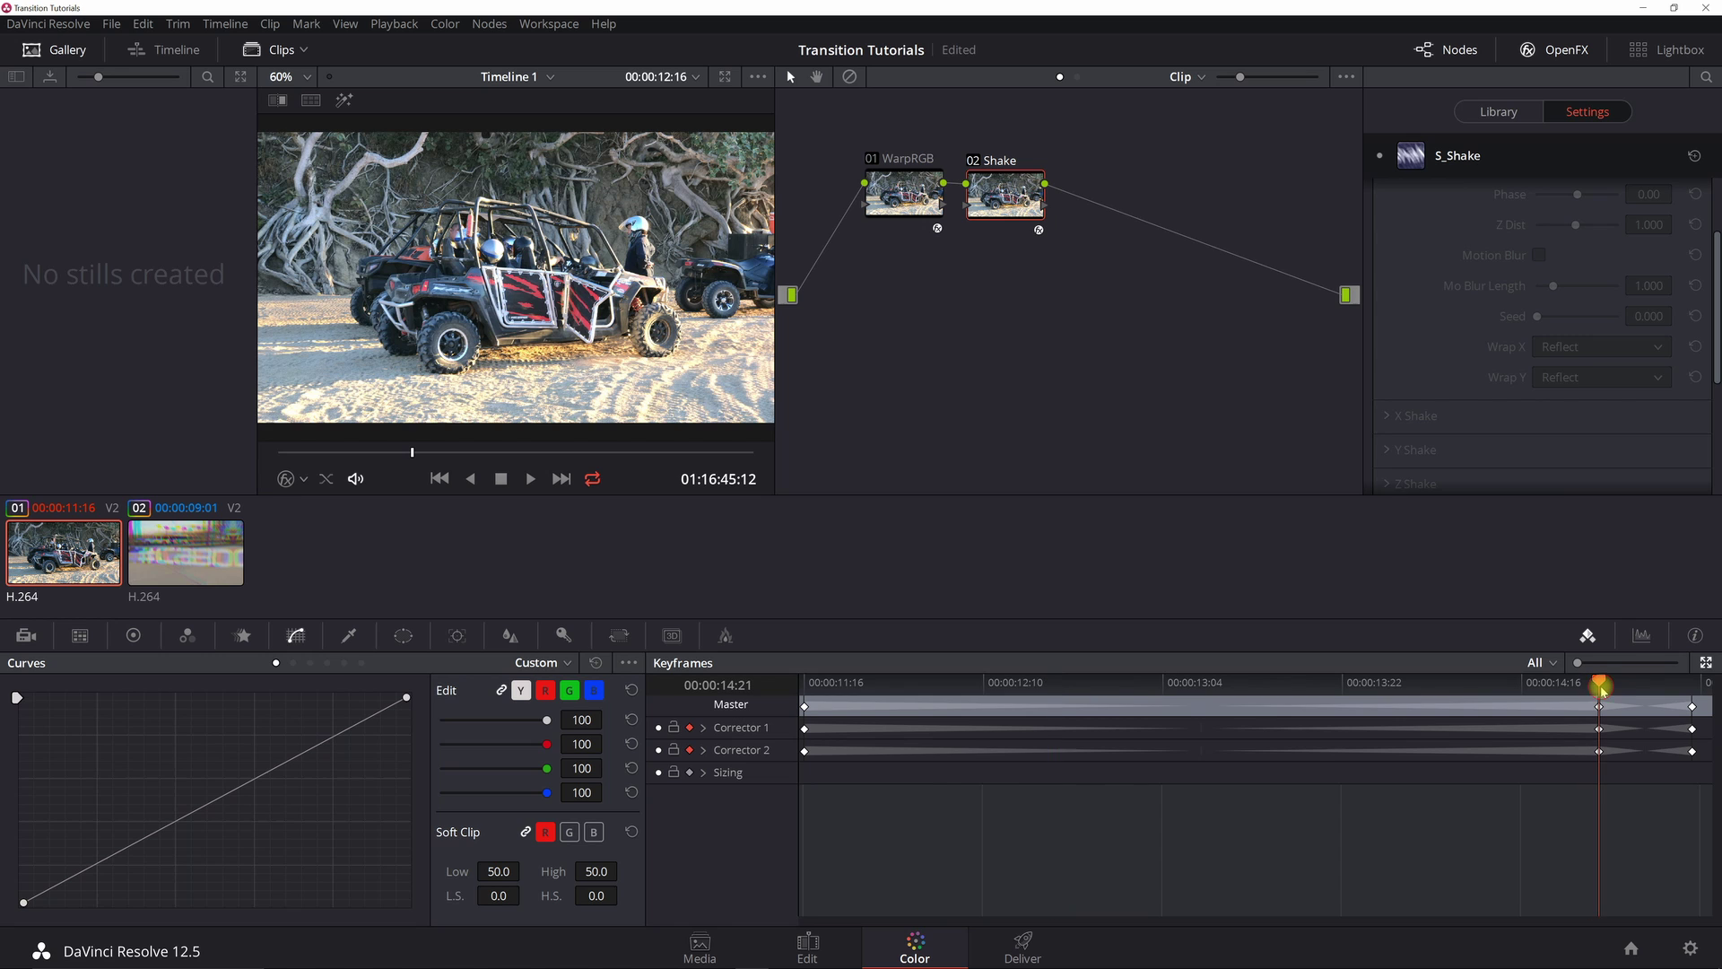
pyautogui.click(1693, 707)
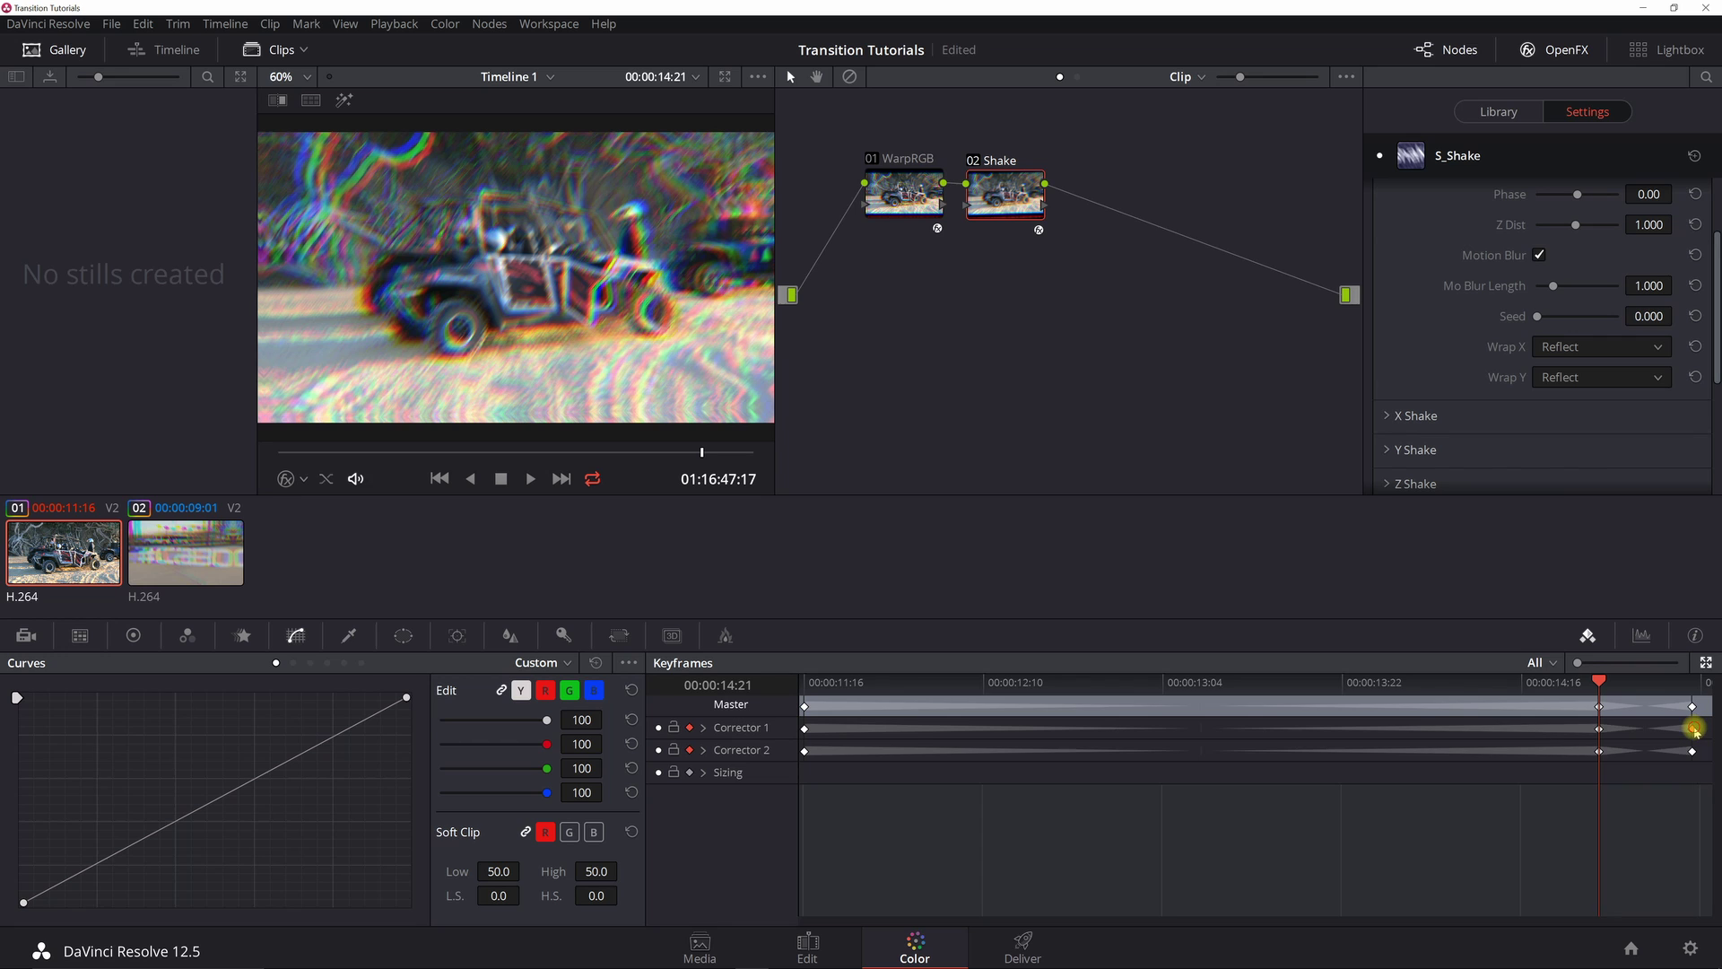
# Step: Delete the trailing end keyframes on Corrector 1 and Corrector 2
pyautogui.rightClick(1694, 730)
pyautogui.press('Escape')
pyautogui.rightClick(1694, 729)
pyautogui.click(1596, 807)
pyautogui.press('Delete')
pyautogui.rightClick(1692, 751)
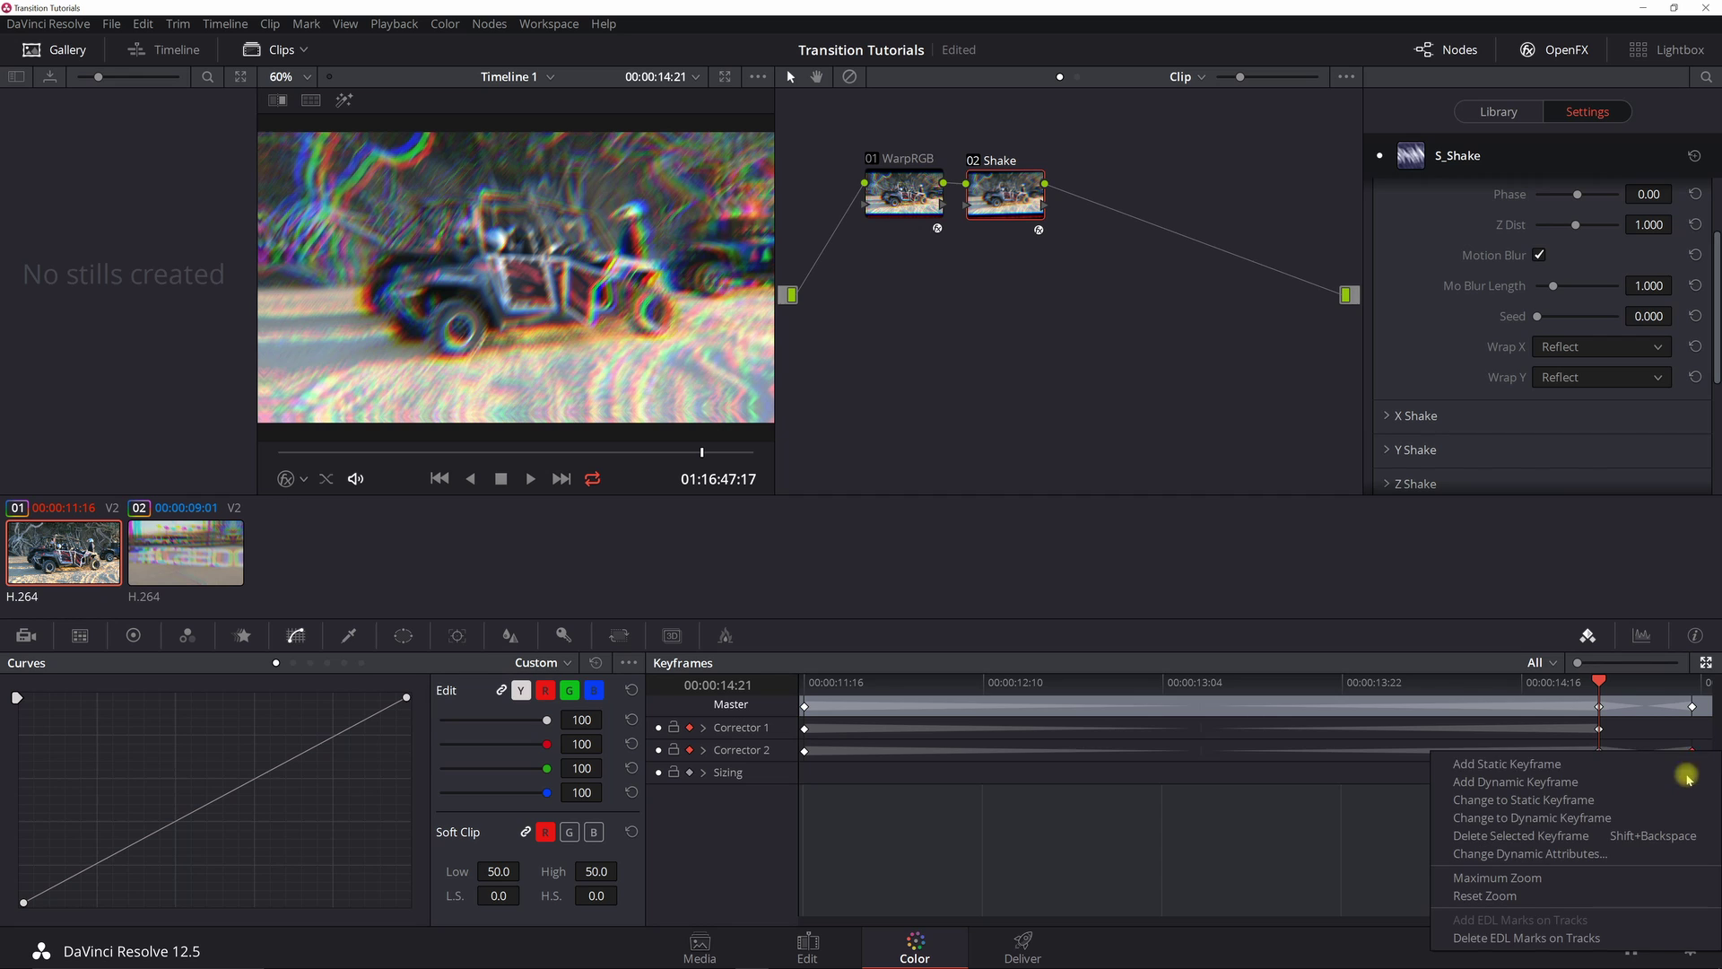
pyautogui.click(1525, 835)
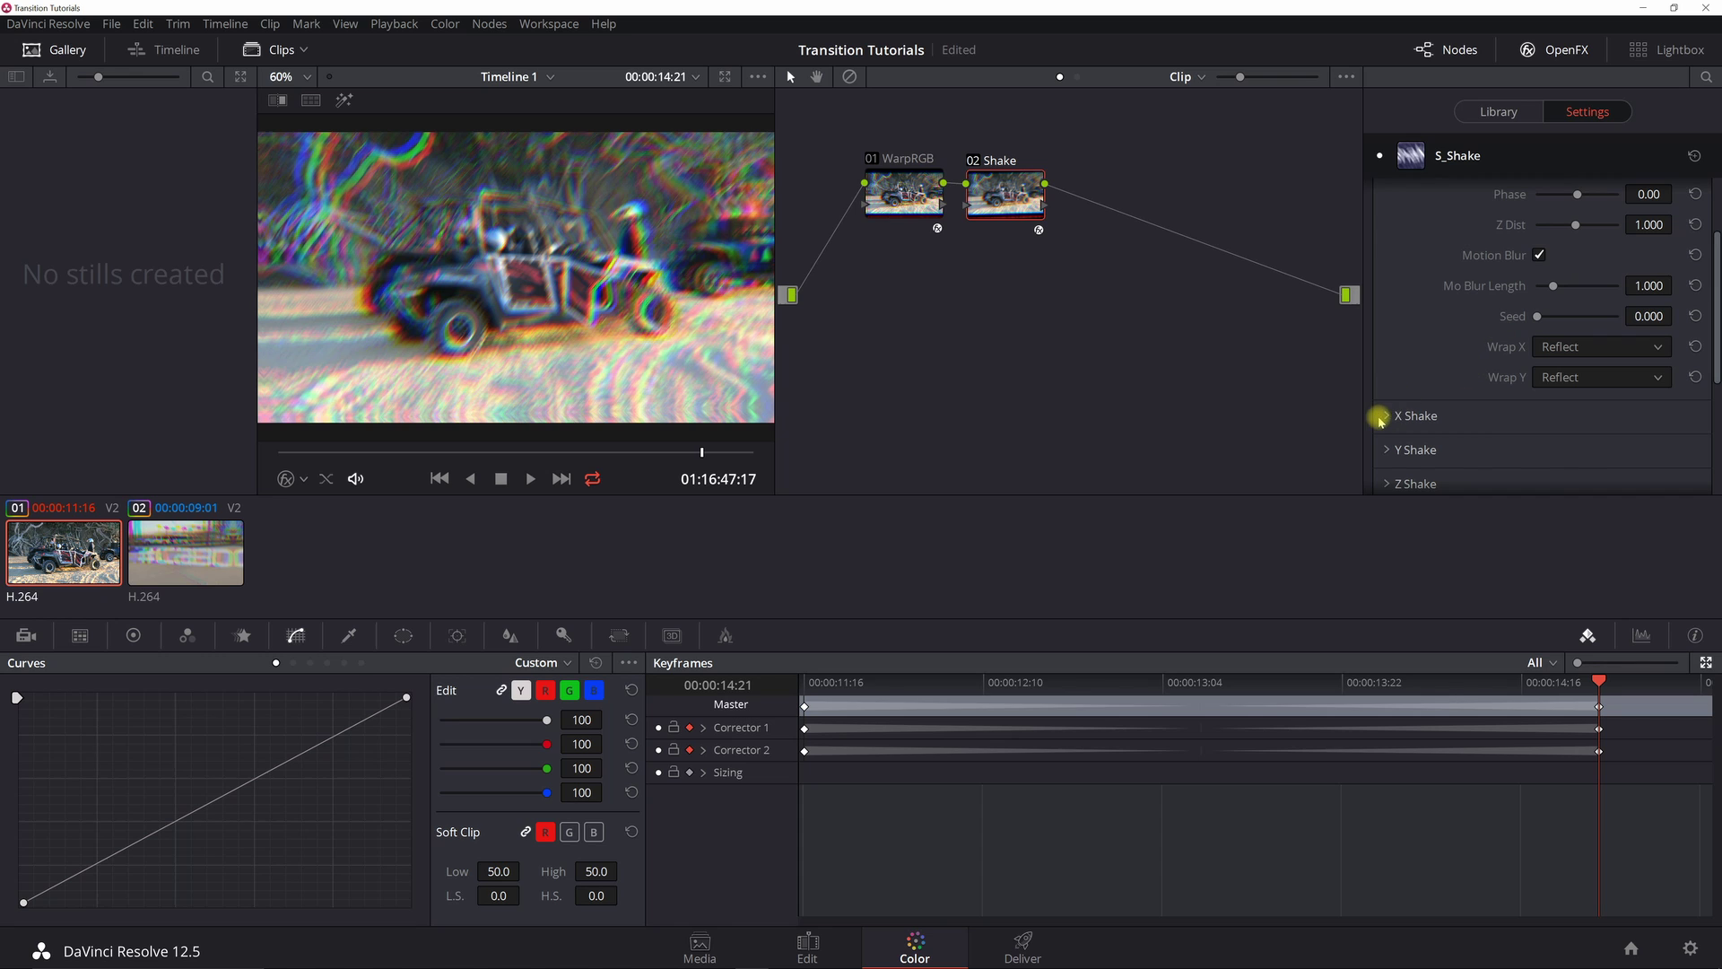
# Step: Expand X Shake and set X Rand Amp to 0.2 and X Rand Freq to 1.17
pyautogui.click(1384, 415)
pyautogui.scroll(-3, 1430, 392)
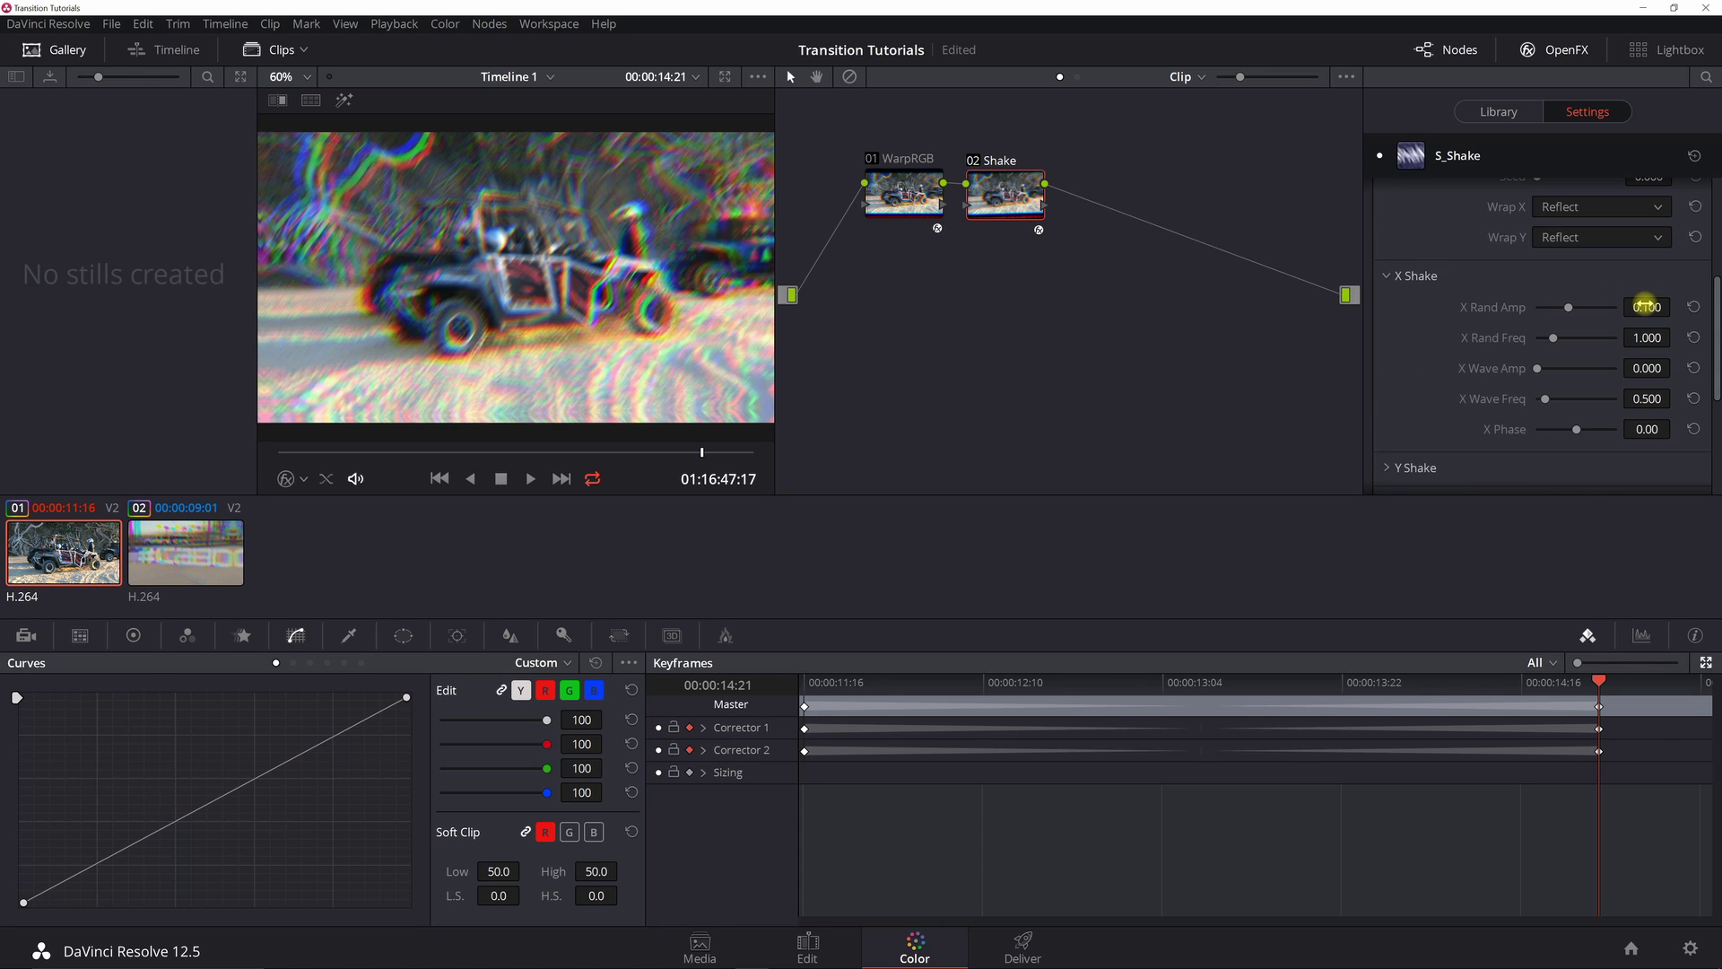
pyautogui.click(1647, 307)
pyautogui.write('0.2')
pyautogui.press('Return')
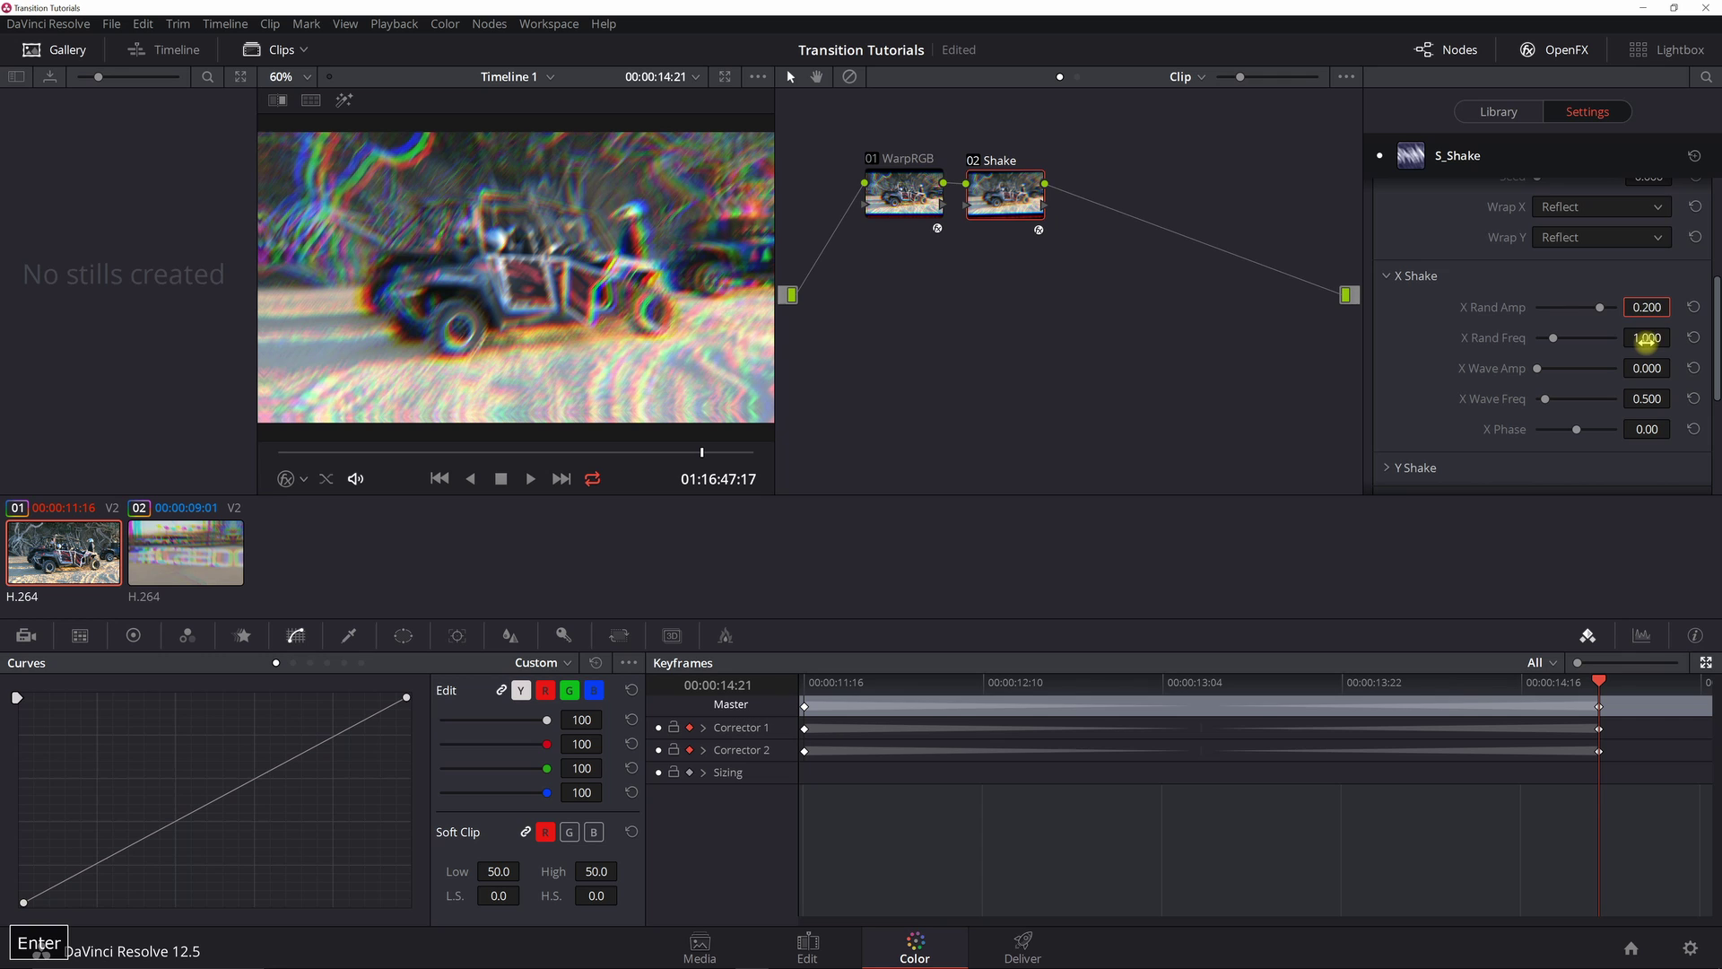
pyautogui.click(1647, 339)
pyautogui.write('1.')
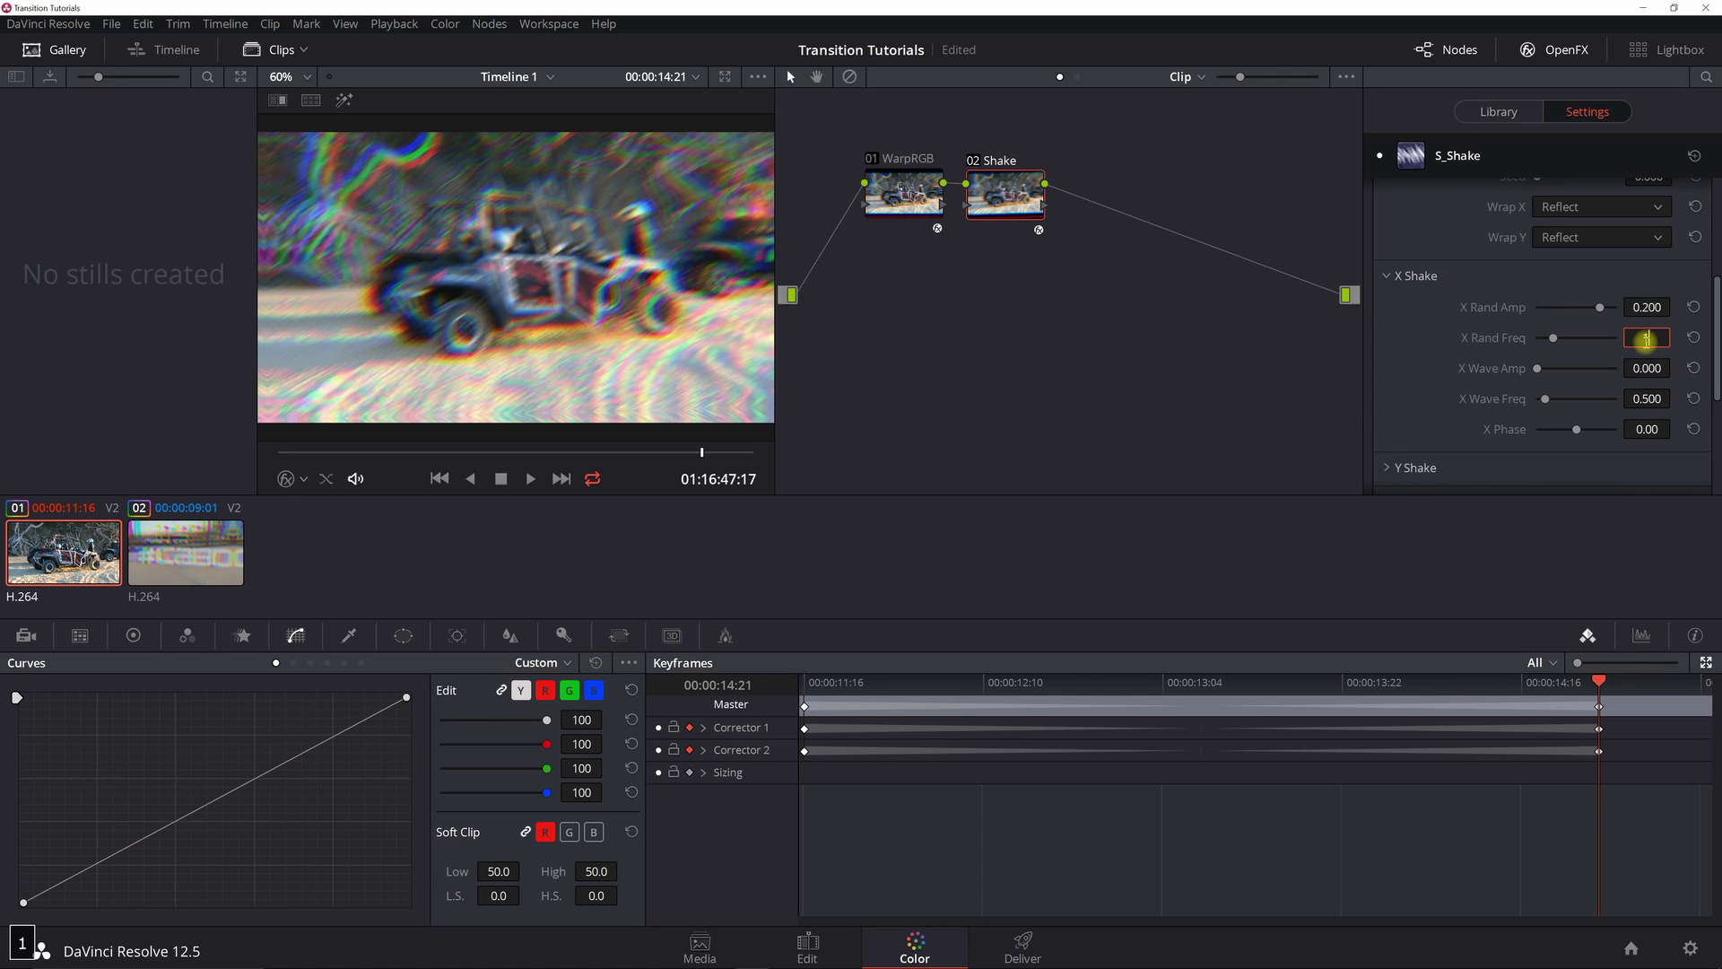
pyautogui.write('17')
pyautogui.press('Return')
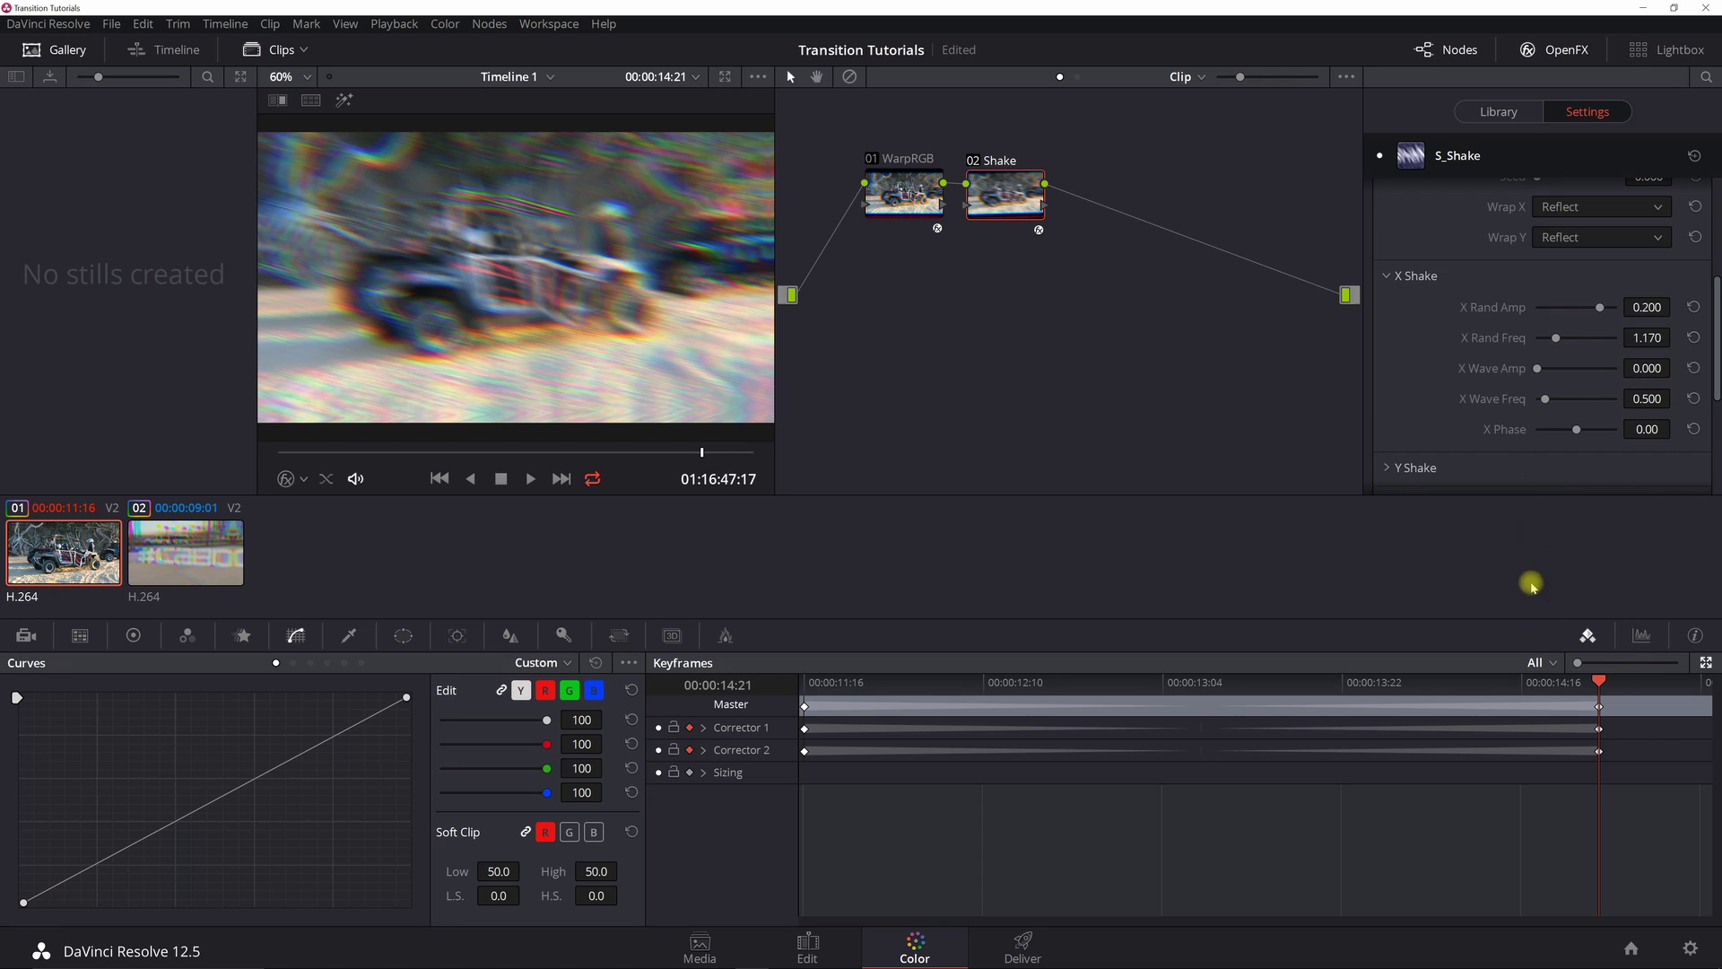
# Step: Preview the shake around 00:00:15:00–00:00:15:04, then return to the clip start
pyautogui.click(1630, 682)
pyautogui.click(1671, 681)
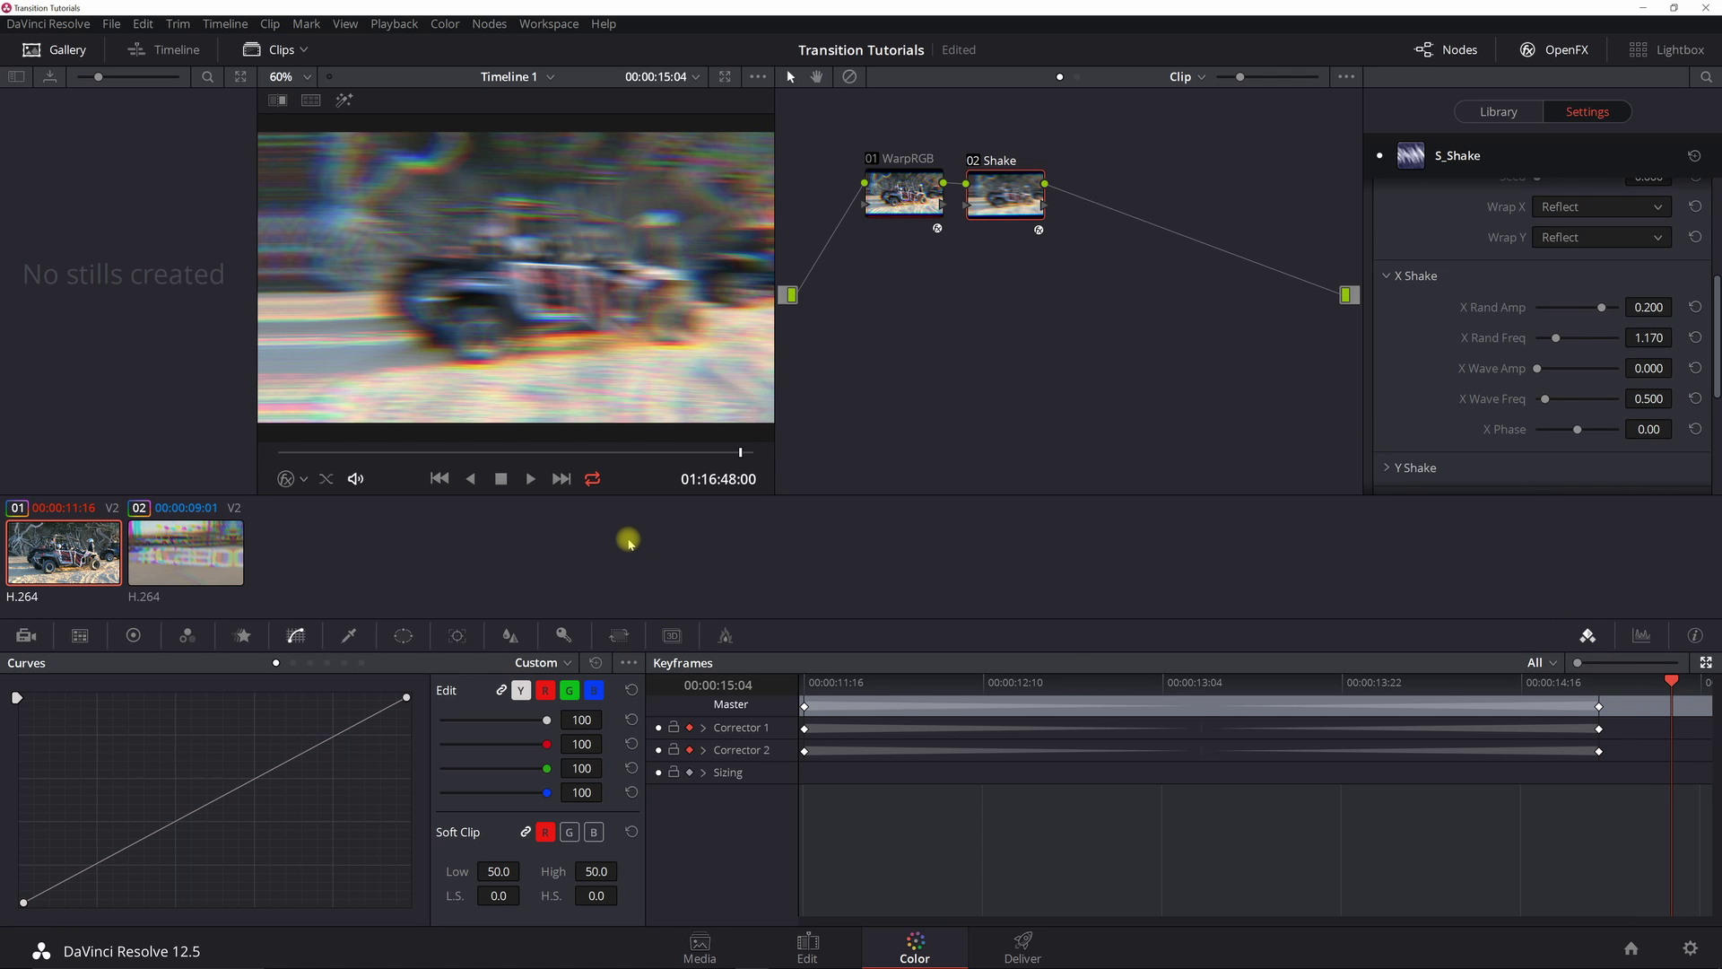
pyautogui.press('Up')
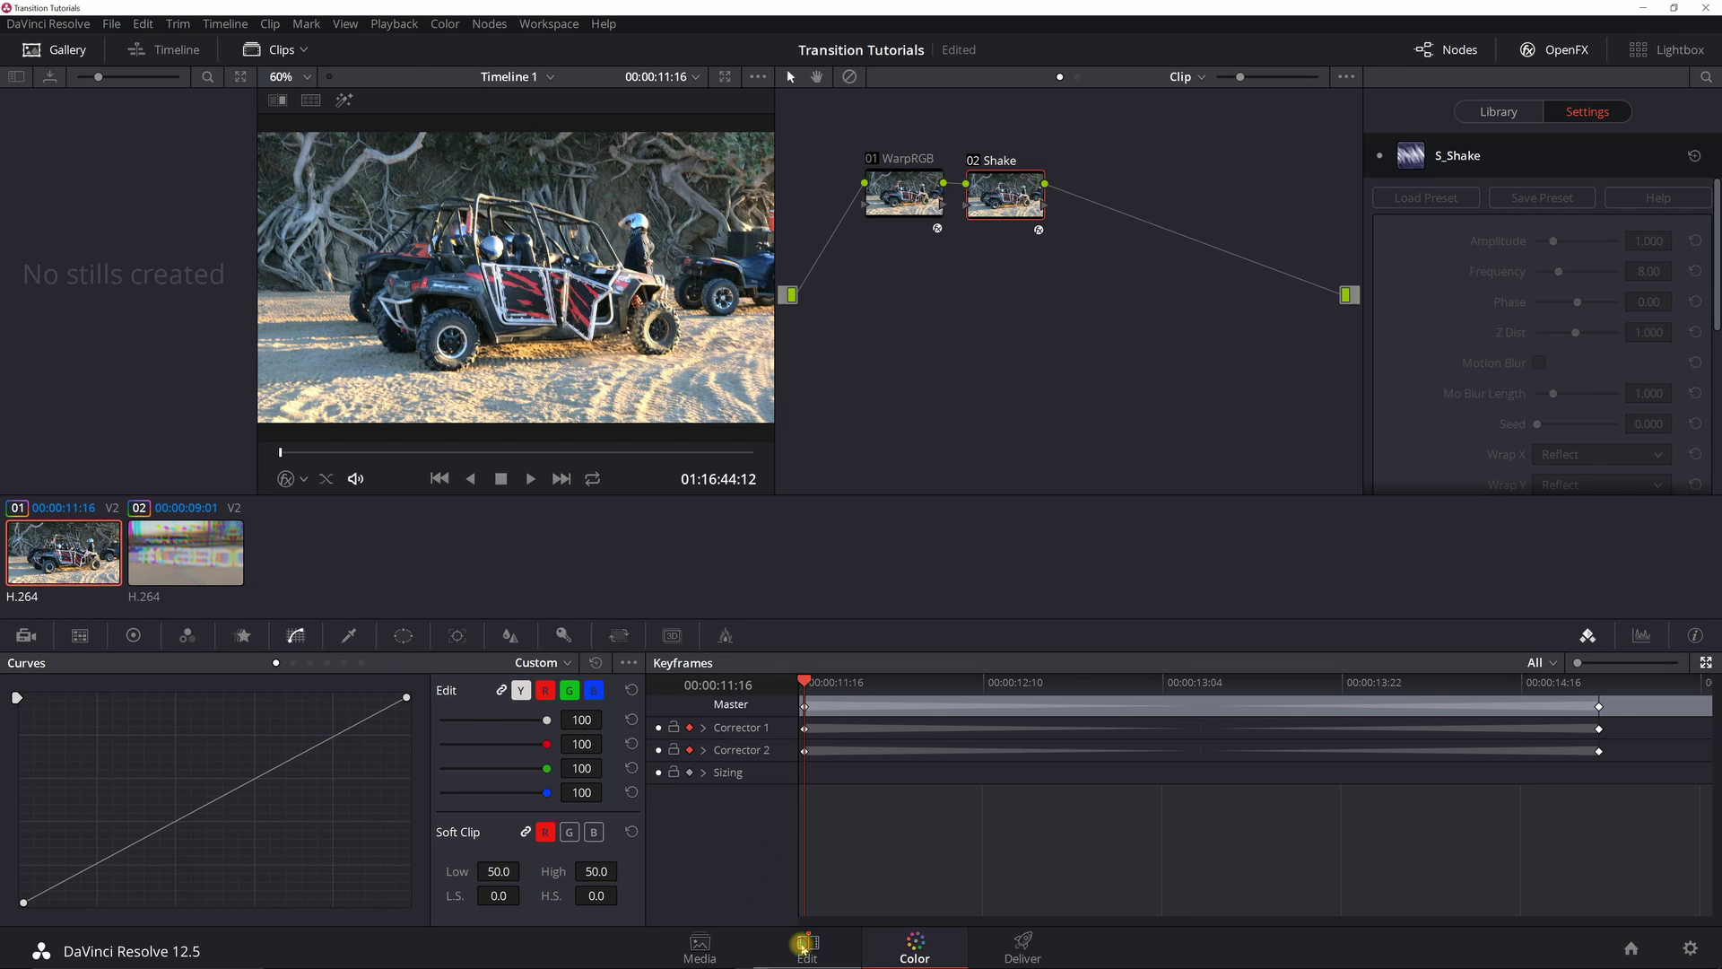
# Step: Return to the Edit page and play the timeline through the RGB-split shake glitch, then stop
pyautogui.click(803, 944)
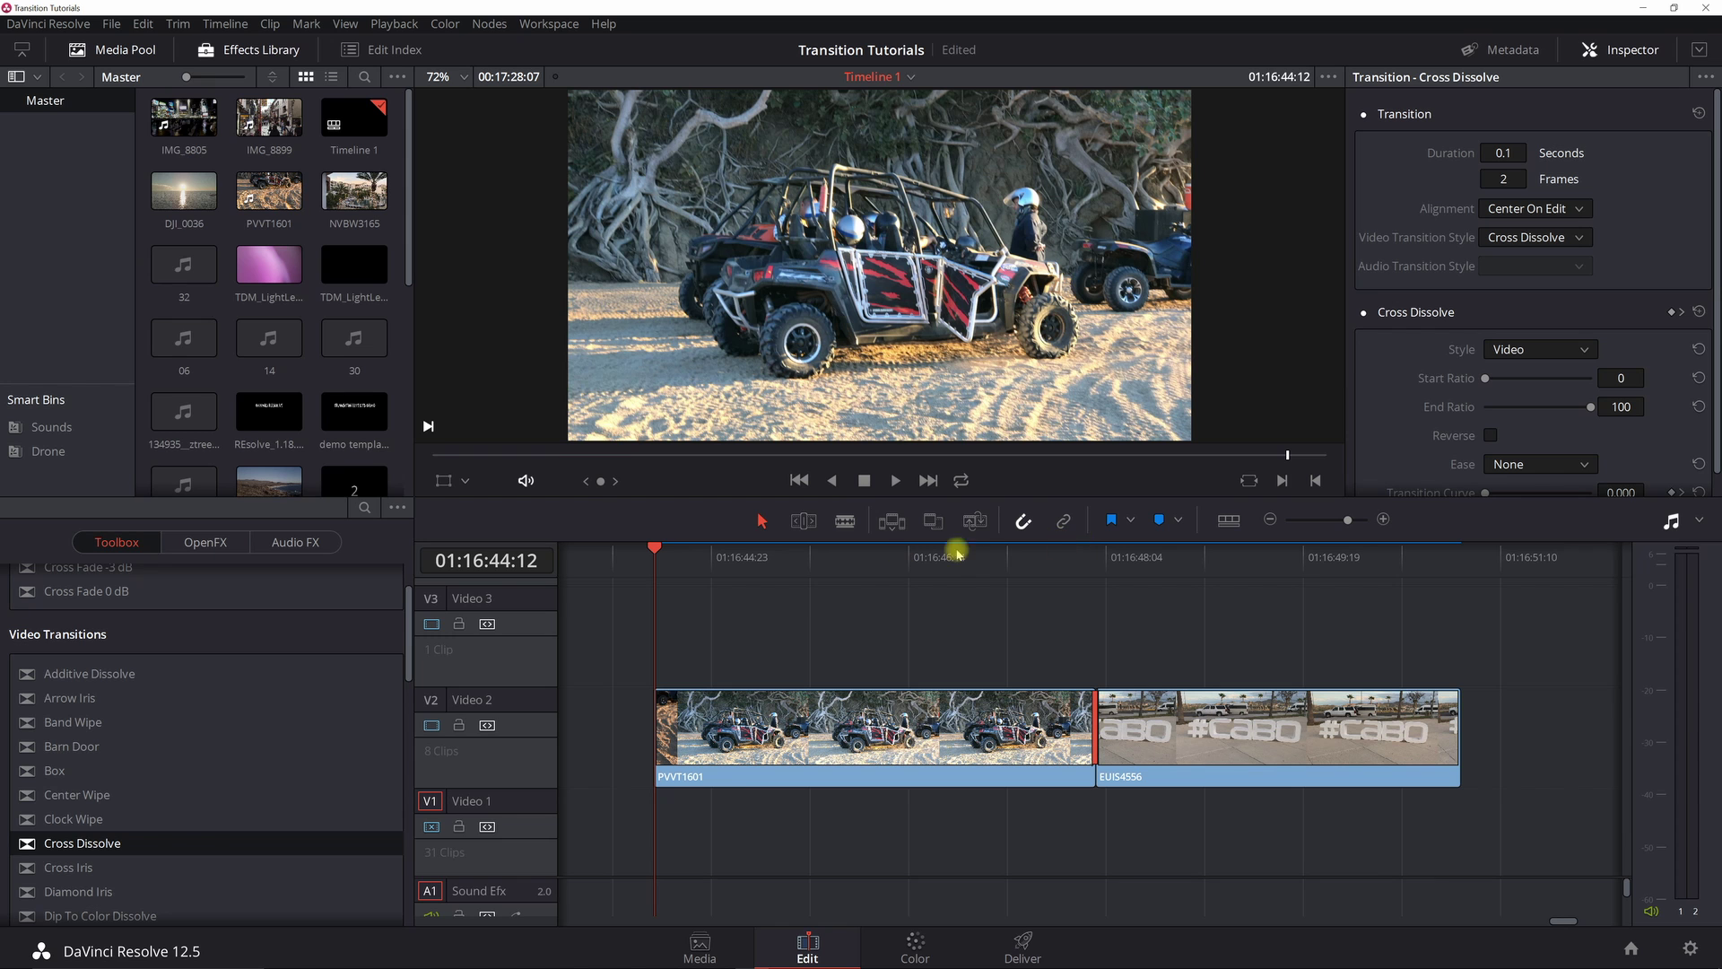
pyautogui.click(893, 481)
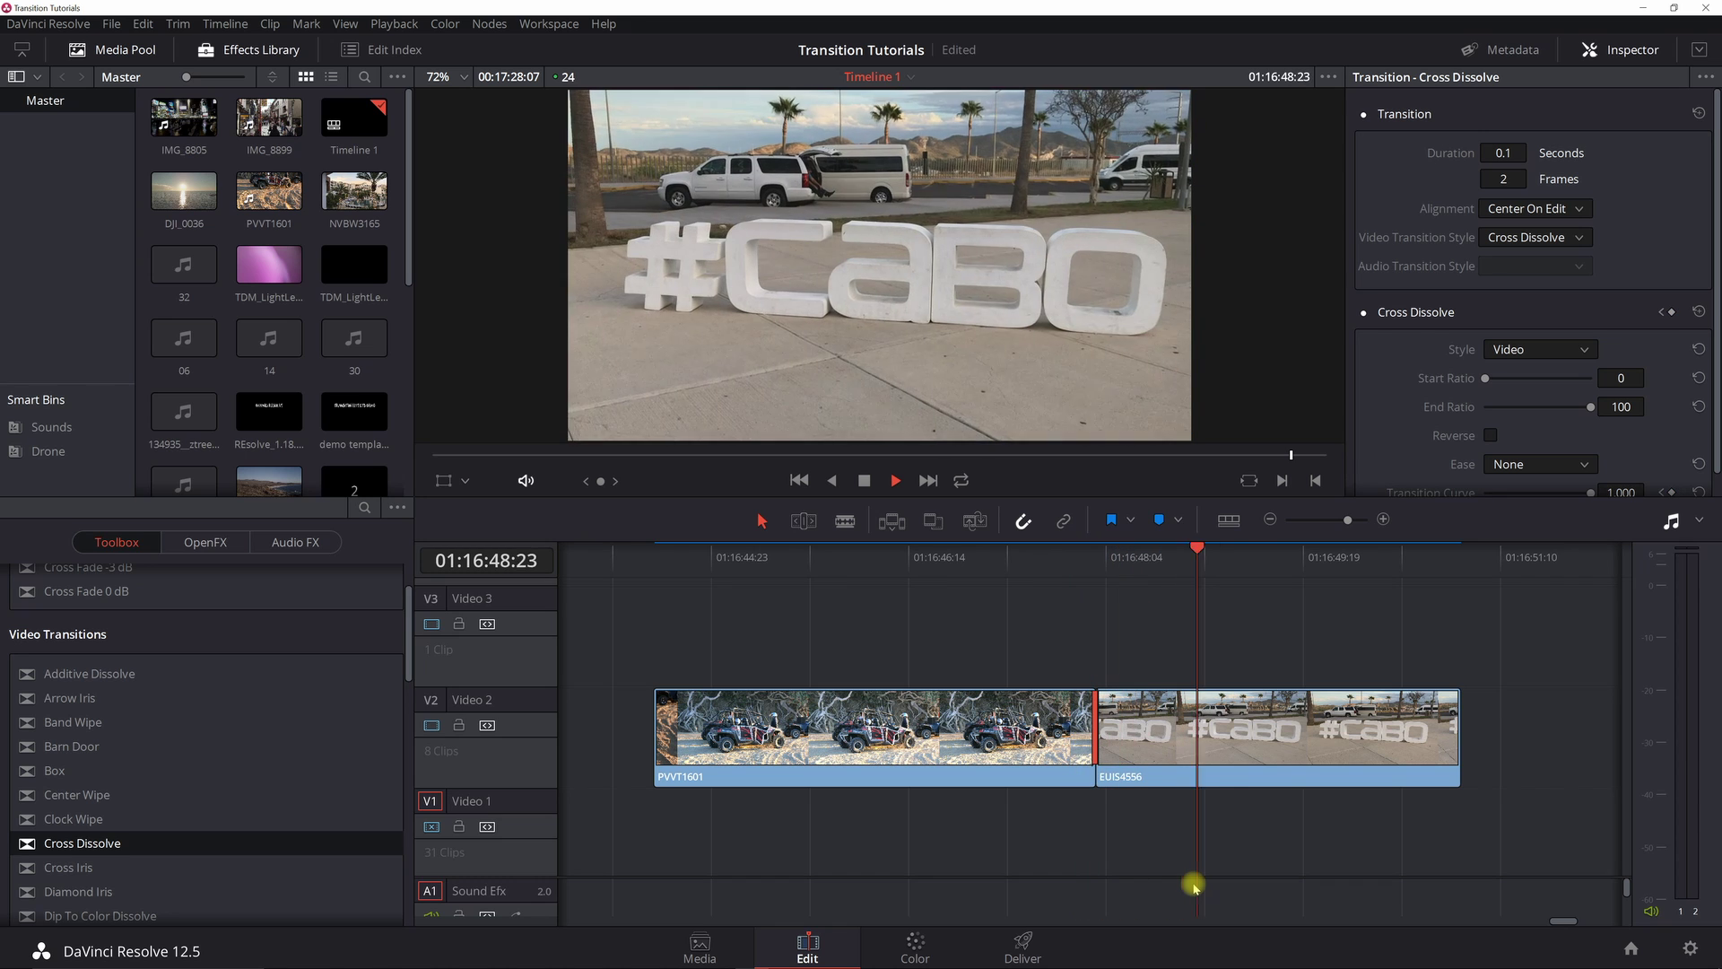
pyautogui.press('space')
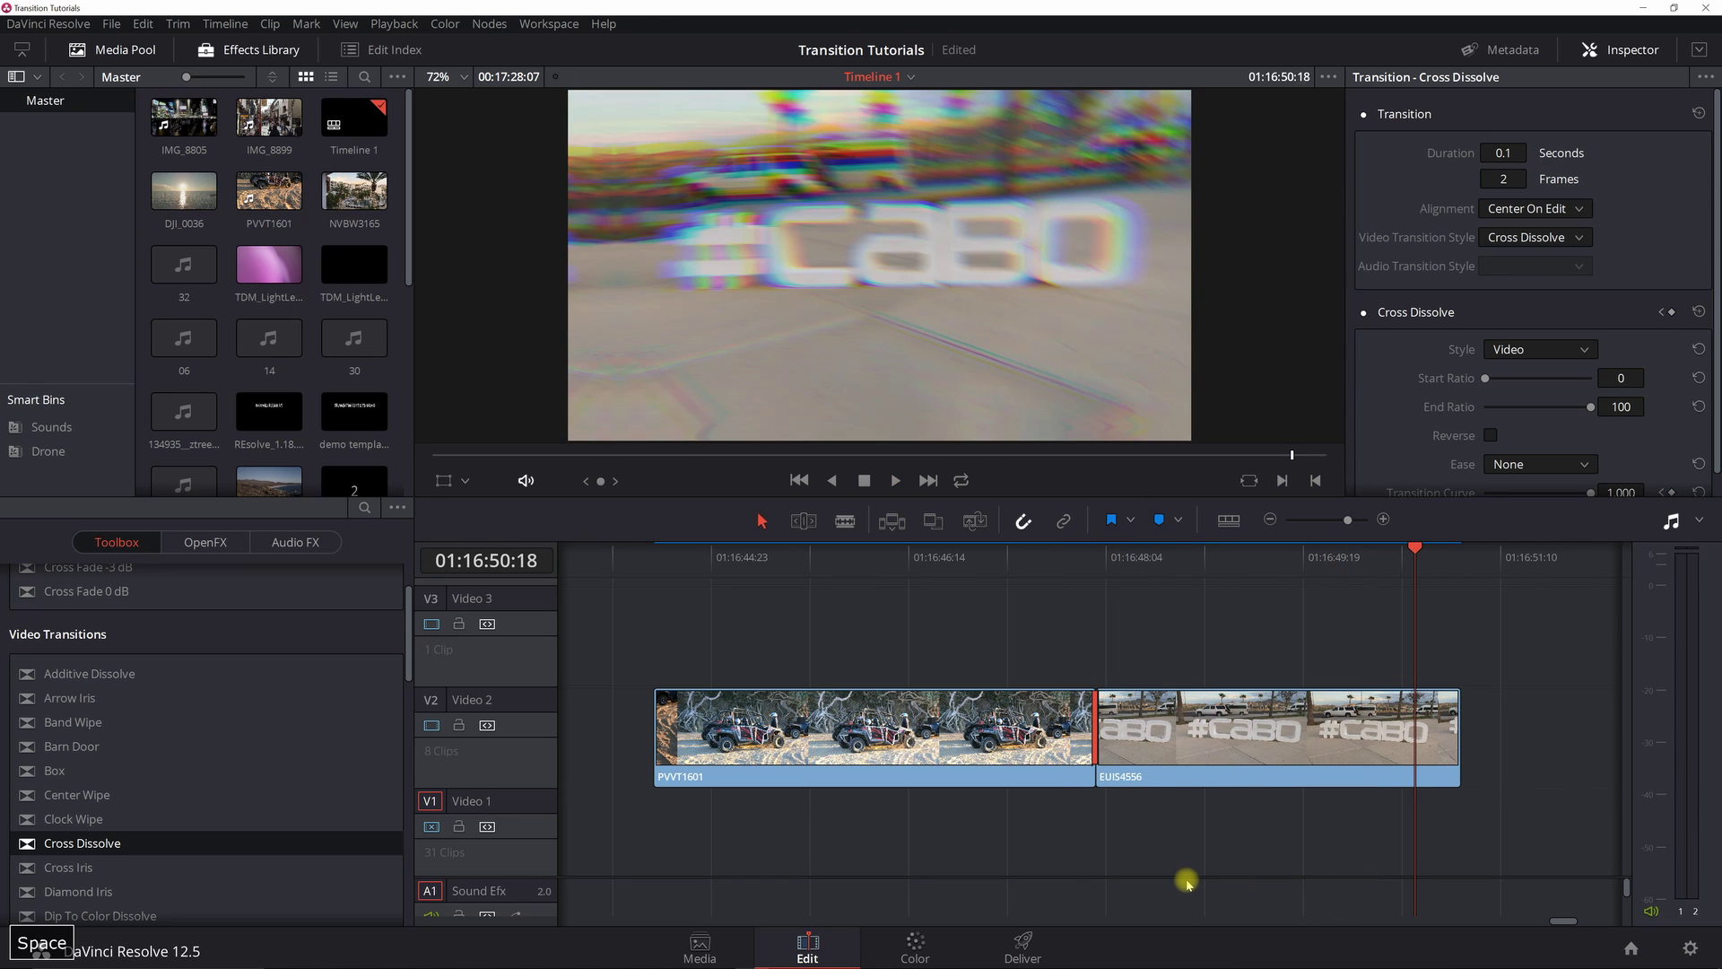